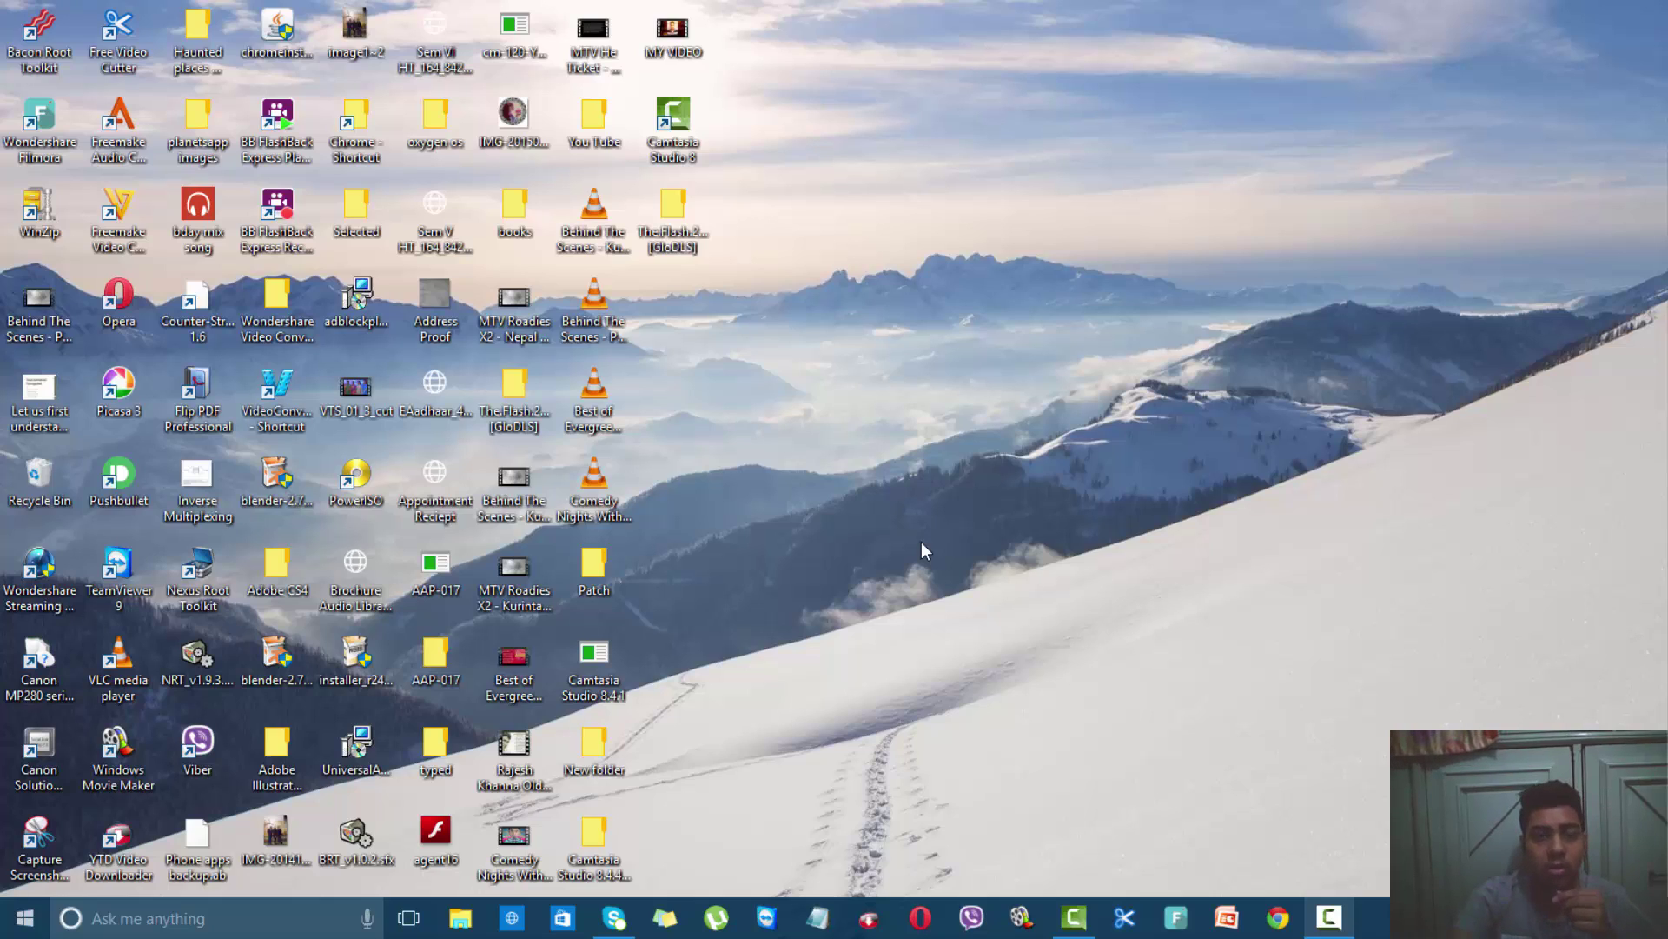
Launch Chrome from its folder and view About Google Chrome, showing updates disabled by administrator
double_click(361, 135)
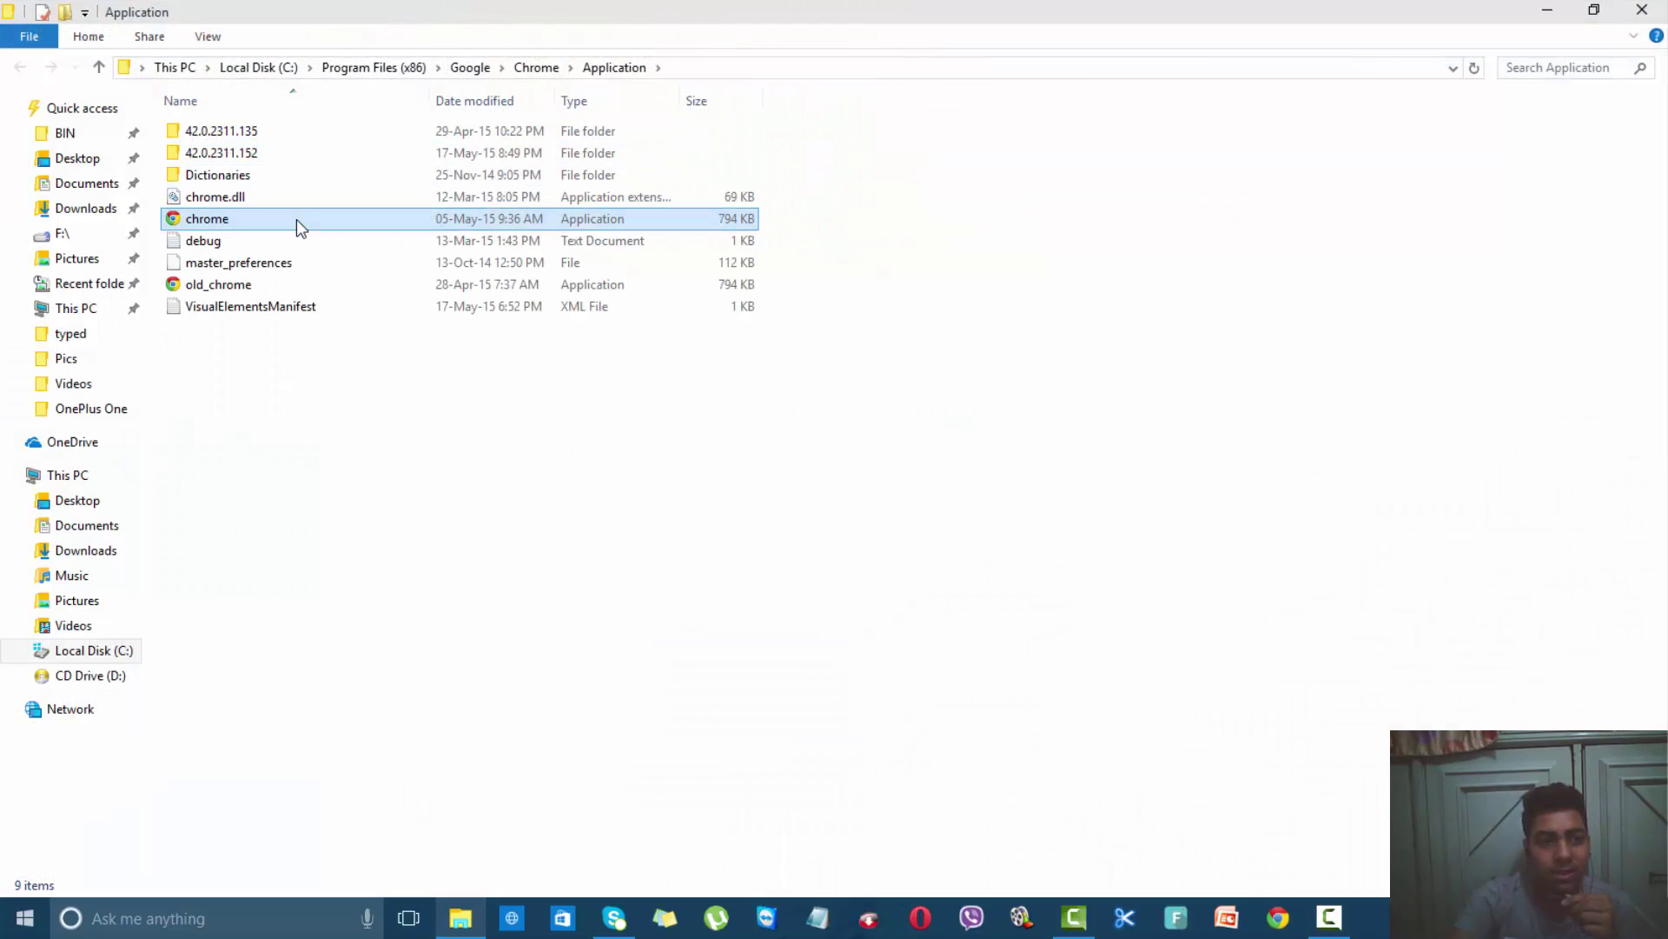
double_click(302, 219)
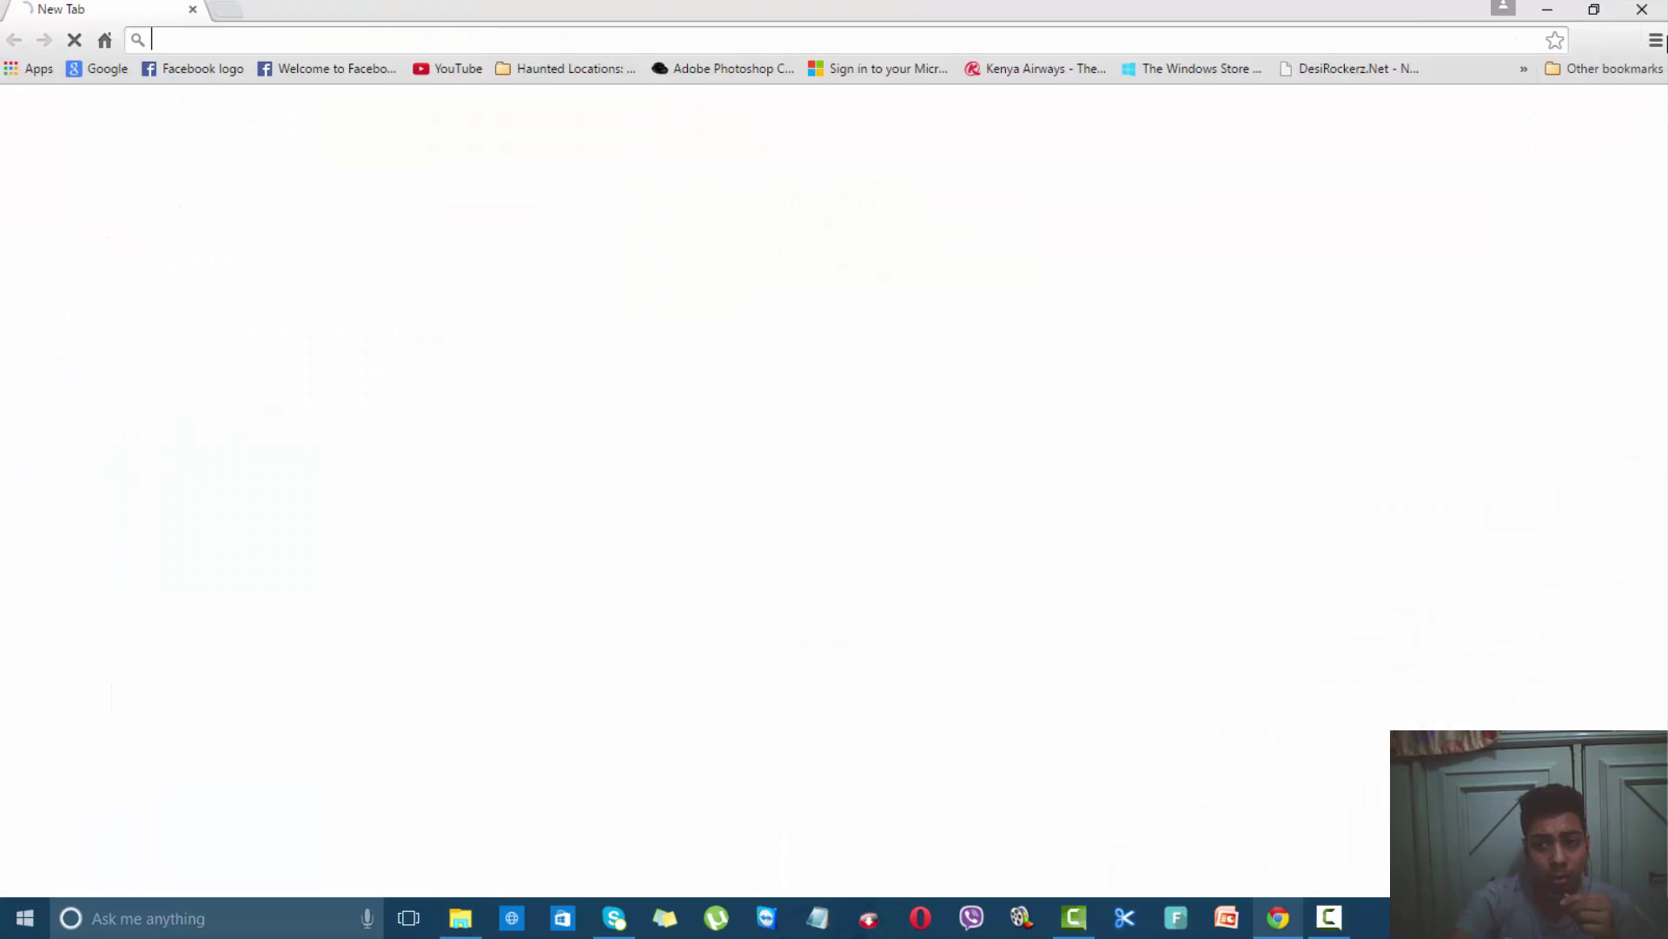
click(1655, 40)
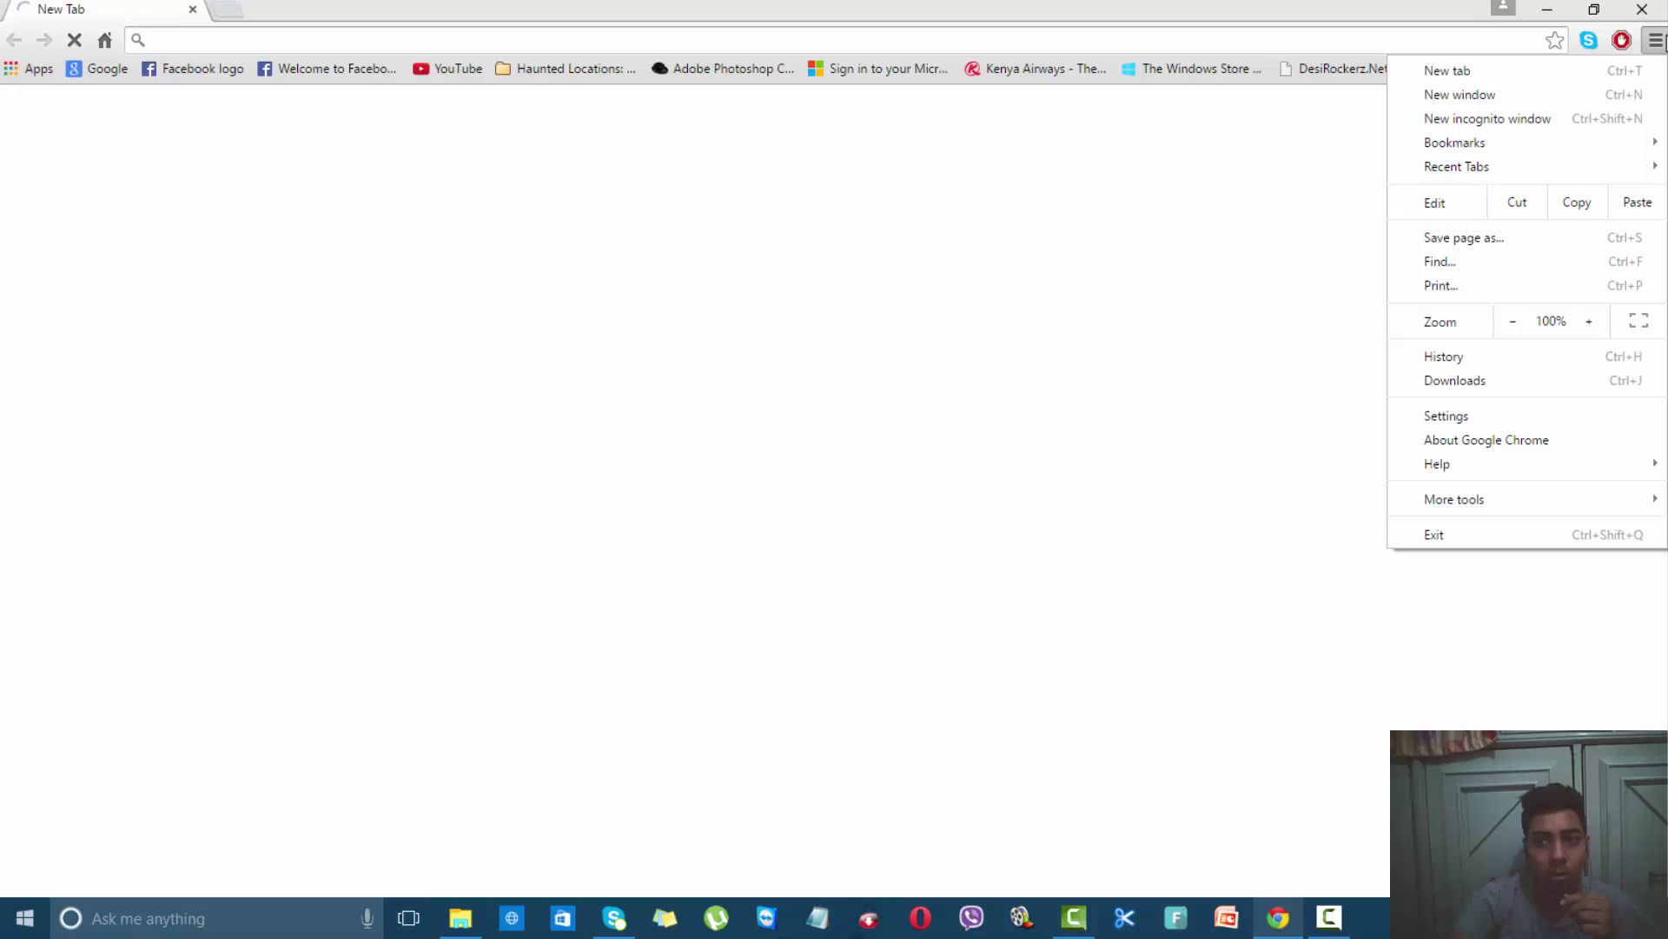
click(1471, 443)
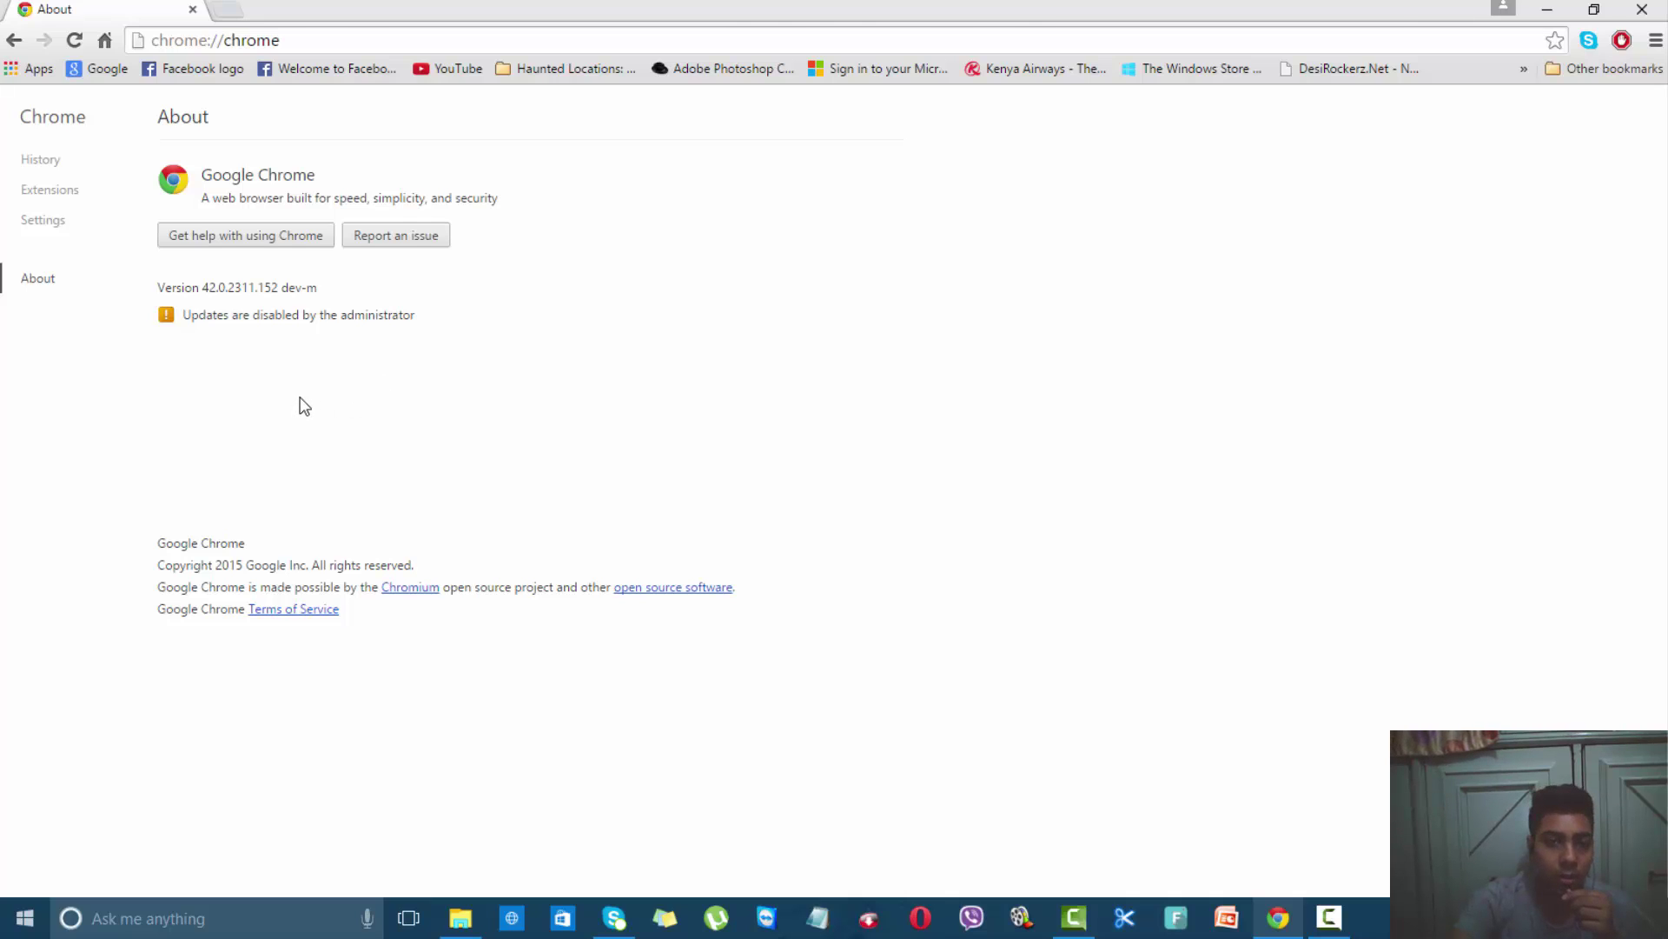
Close Chrome and its folder, then start regedit.exe from the Run dialog
click(193, 10)
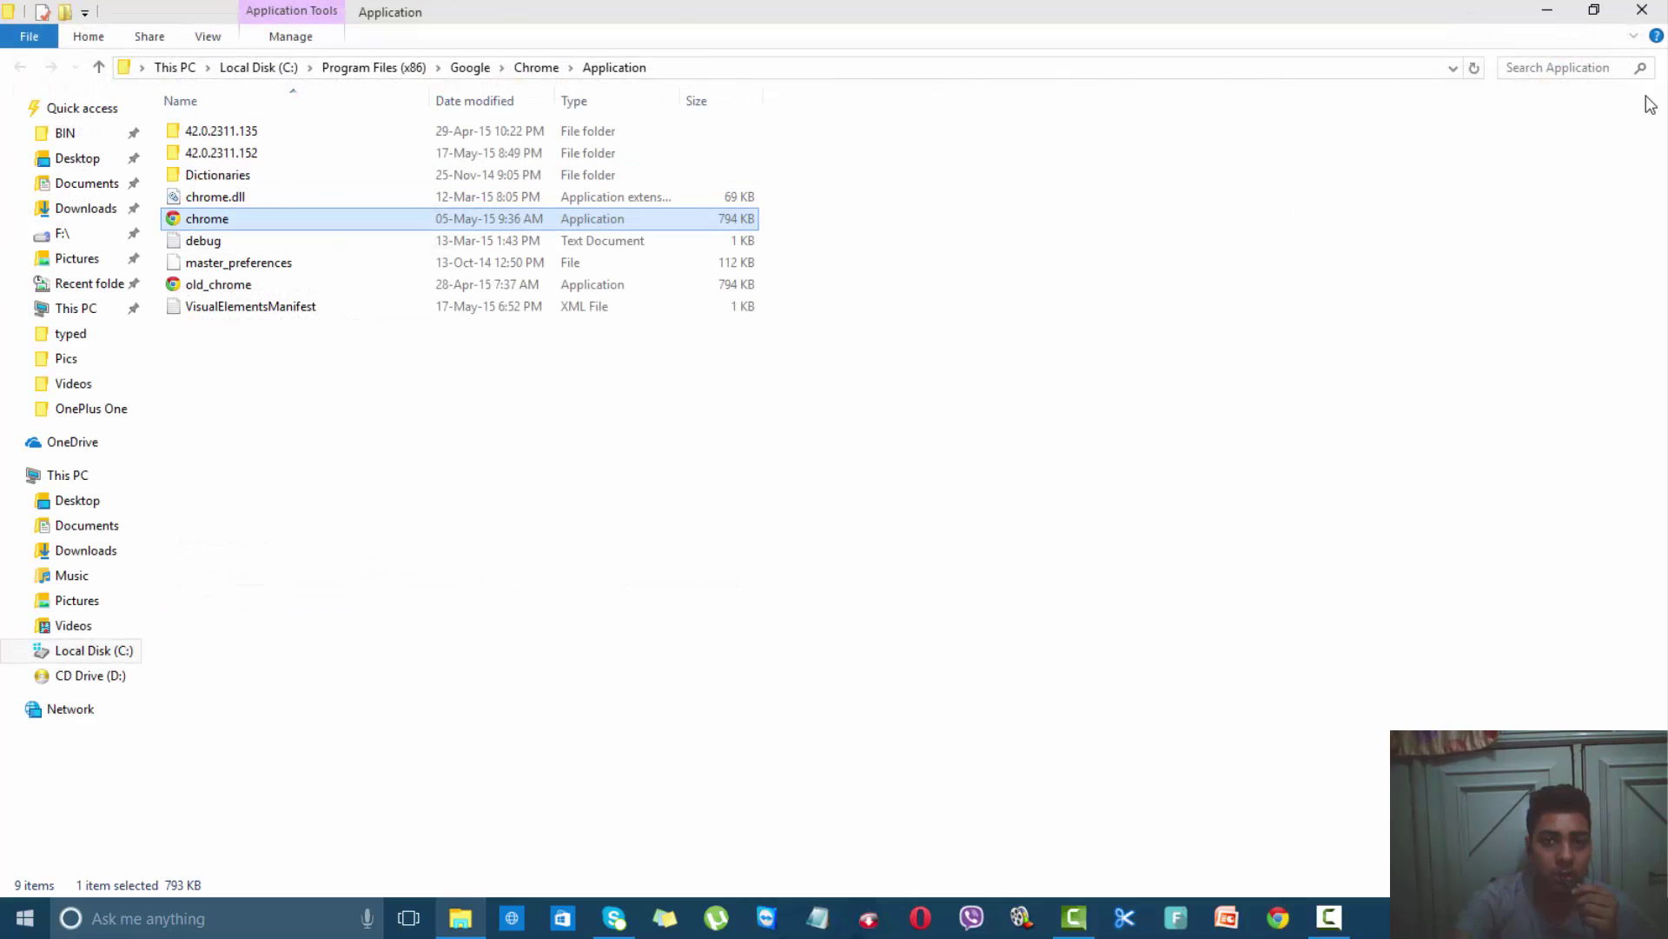
click(1645, 9)
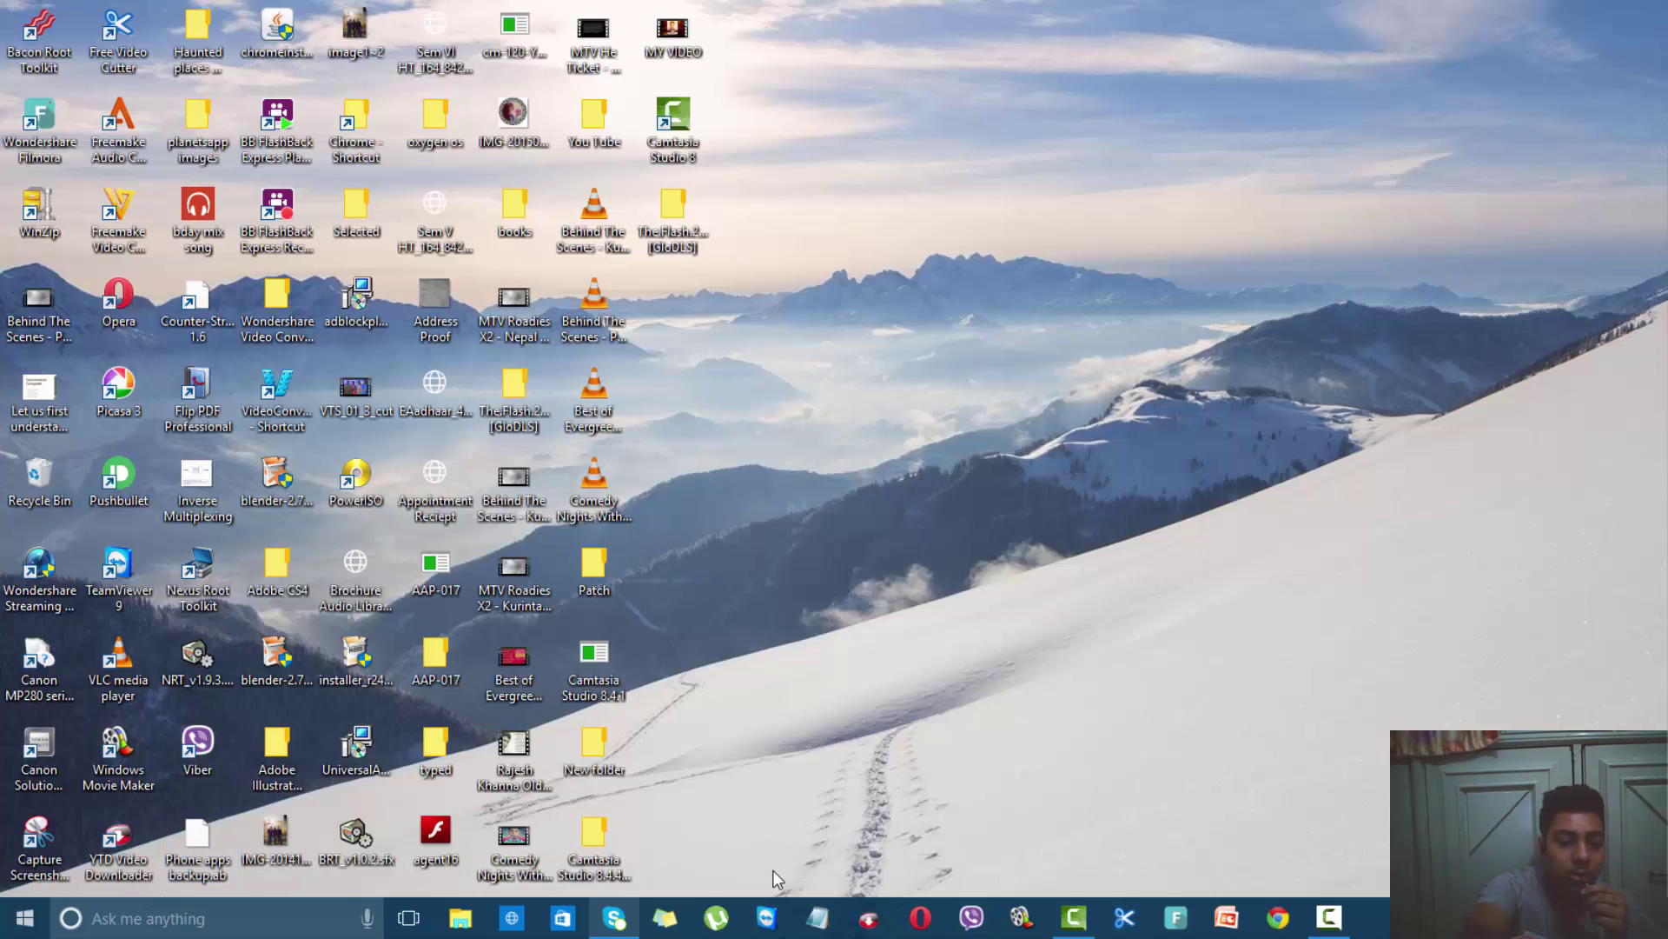
key(super+r)
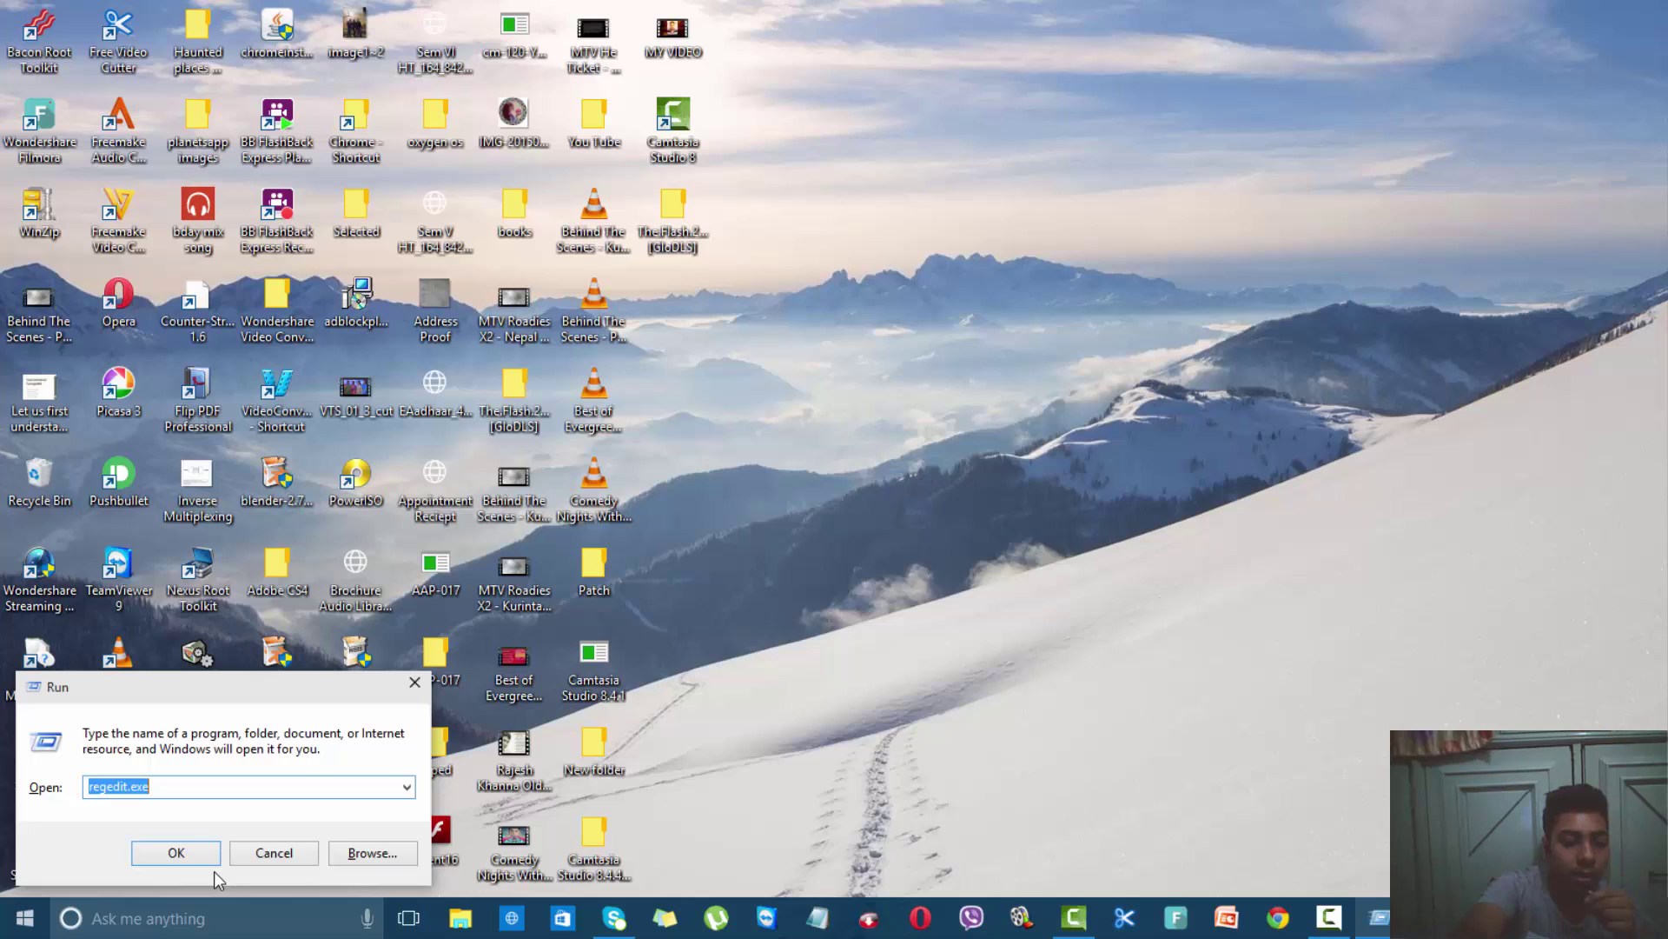
text(regedit)
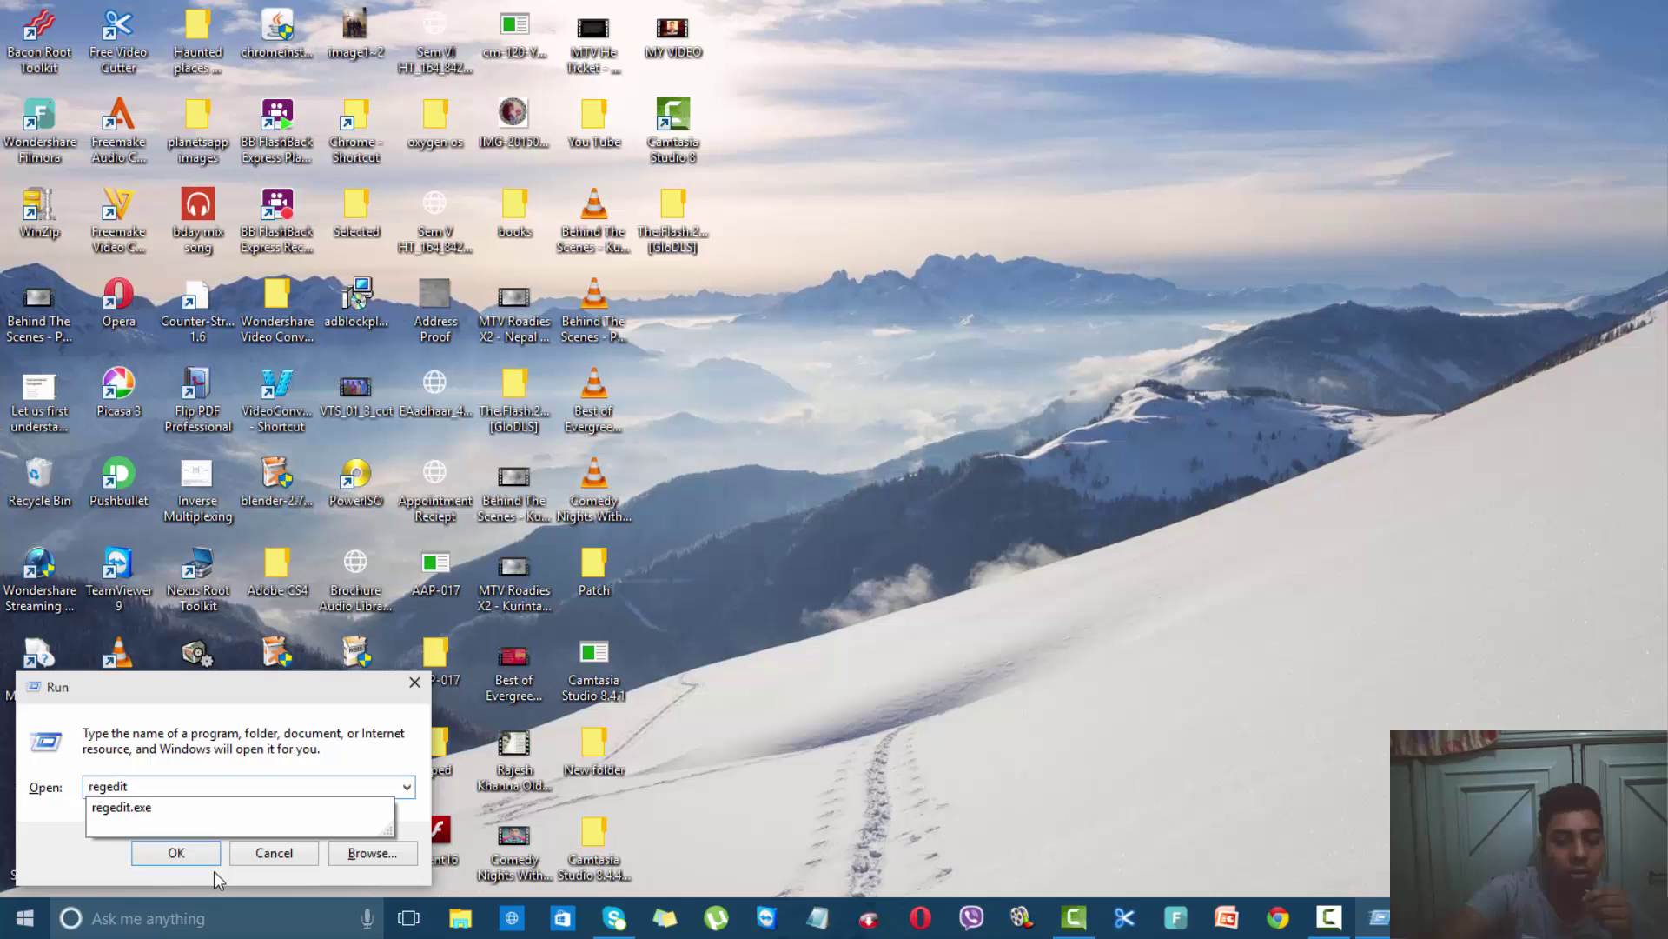
text(.exe)
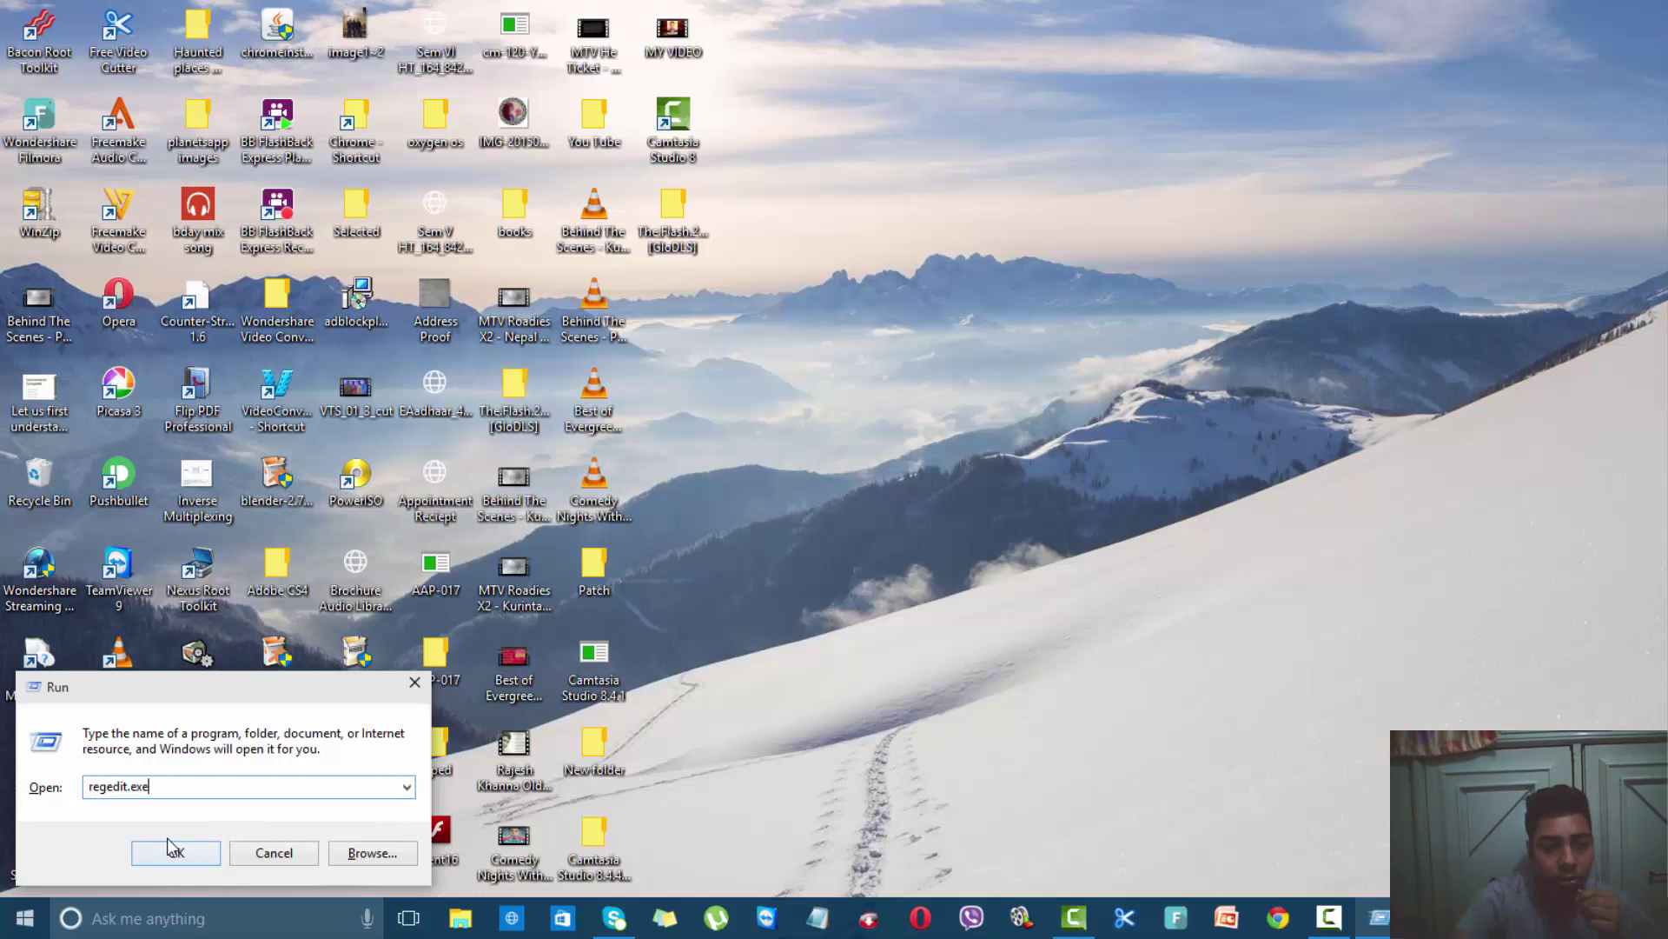
click(176, 854)
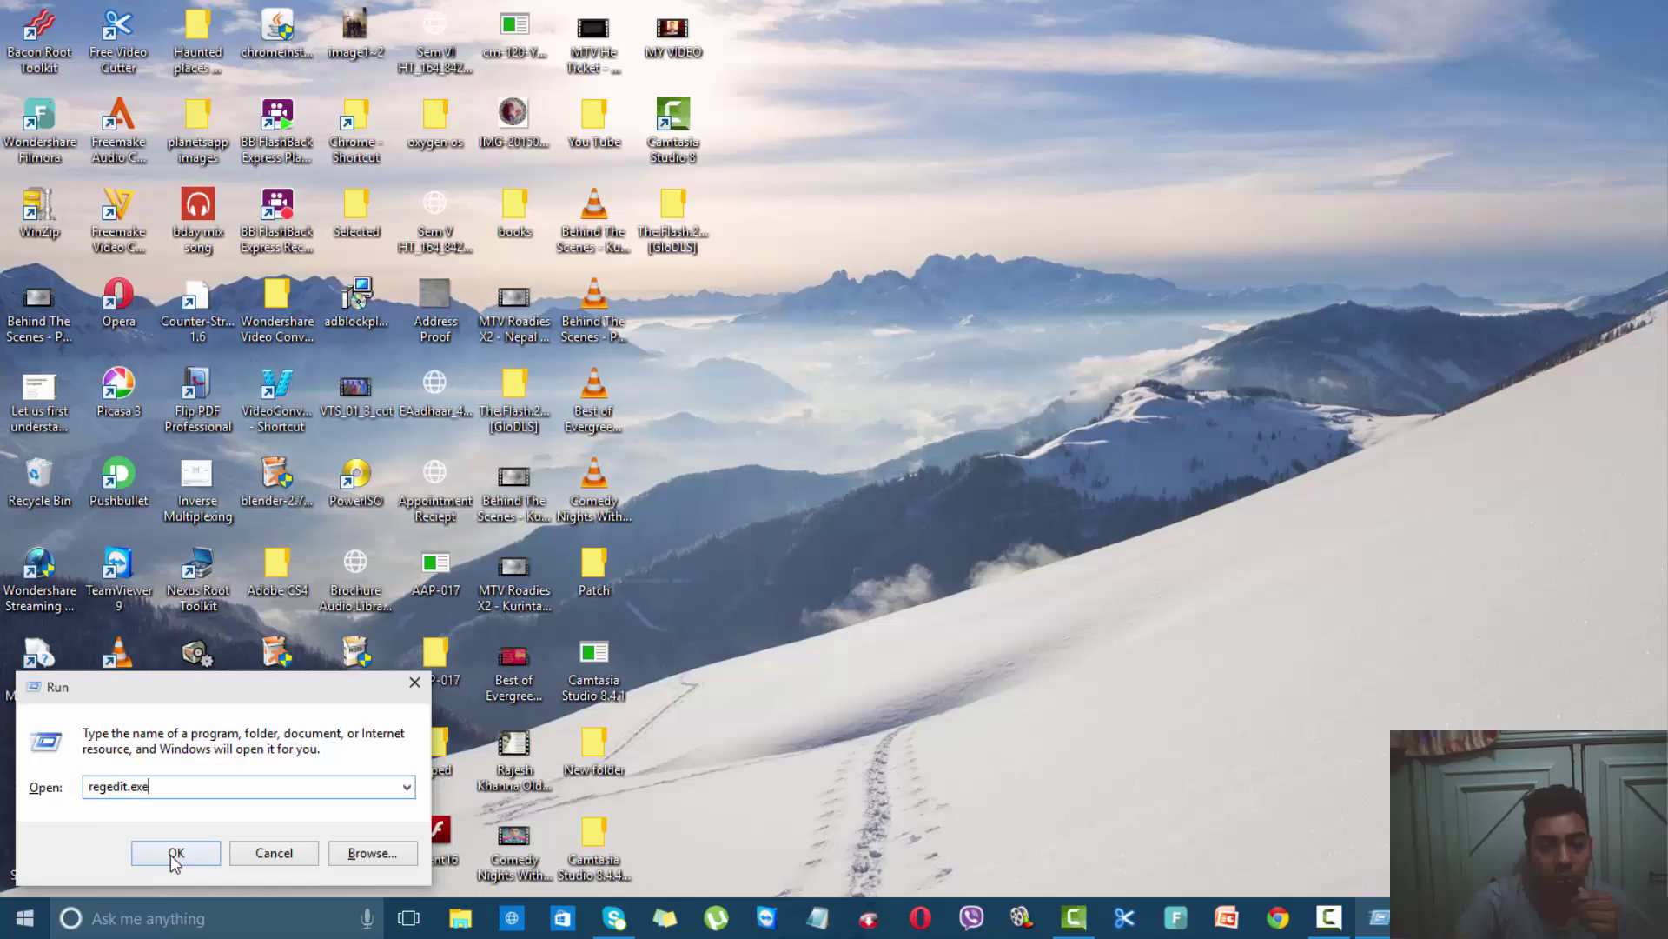
click(175, 854)
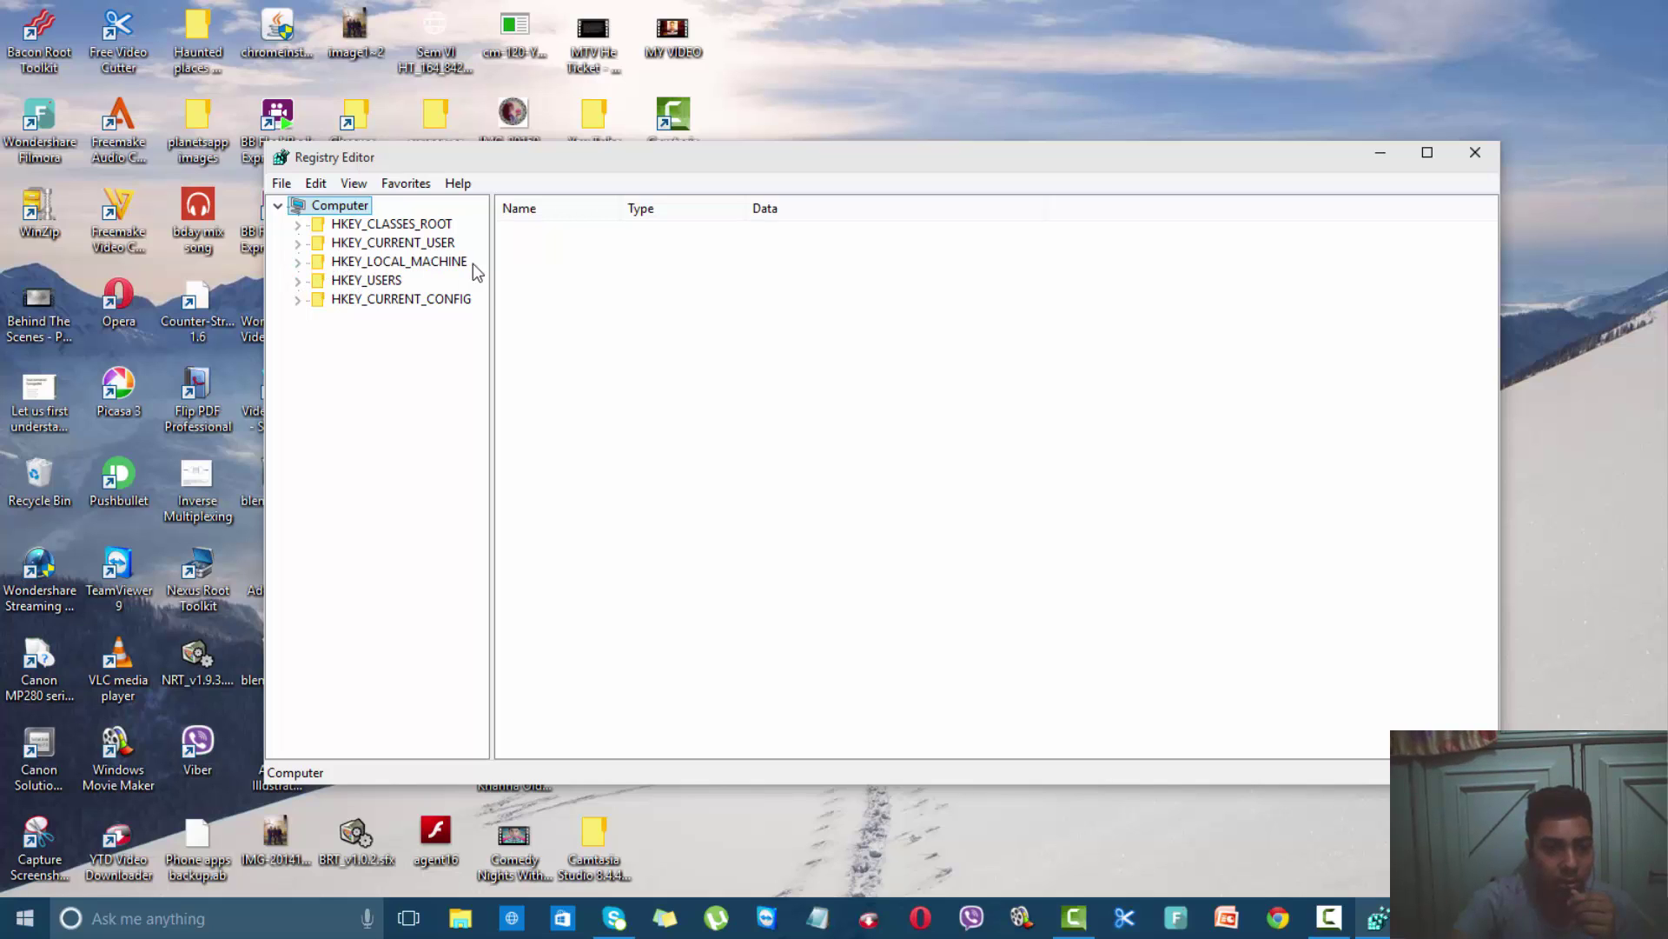
Navigate to HKEY_LOCAL_MACHINE\SOFTWARE\Policies\Google\Update to list DisableAutoUpdate and UpdateDefault
click(297, 262)
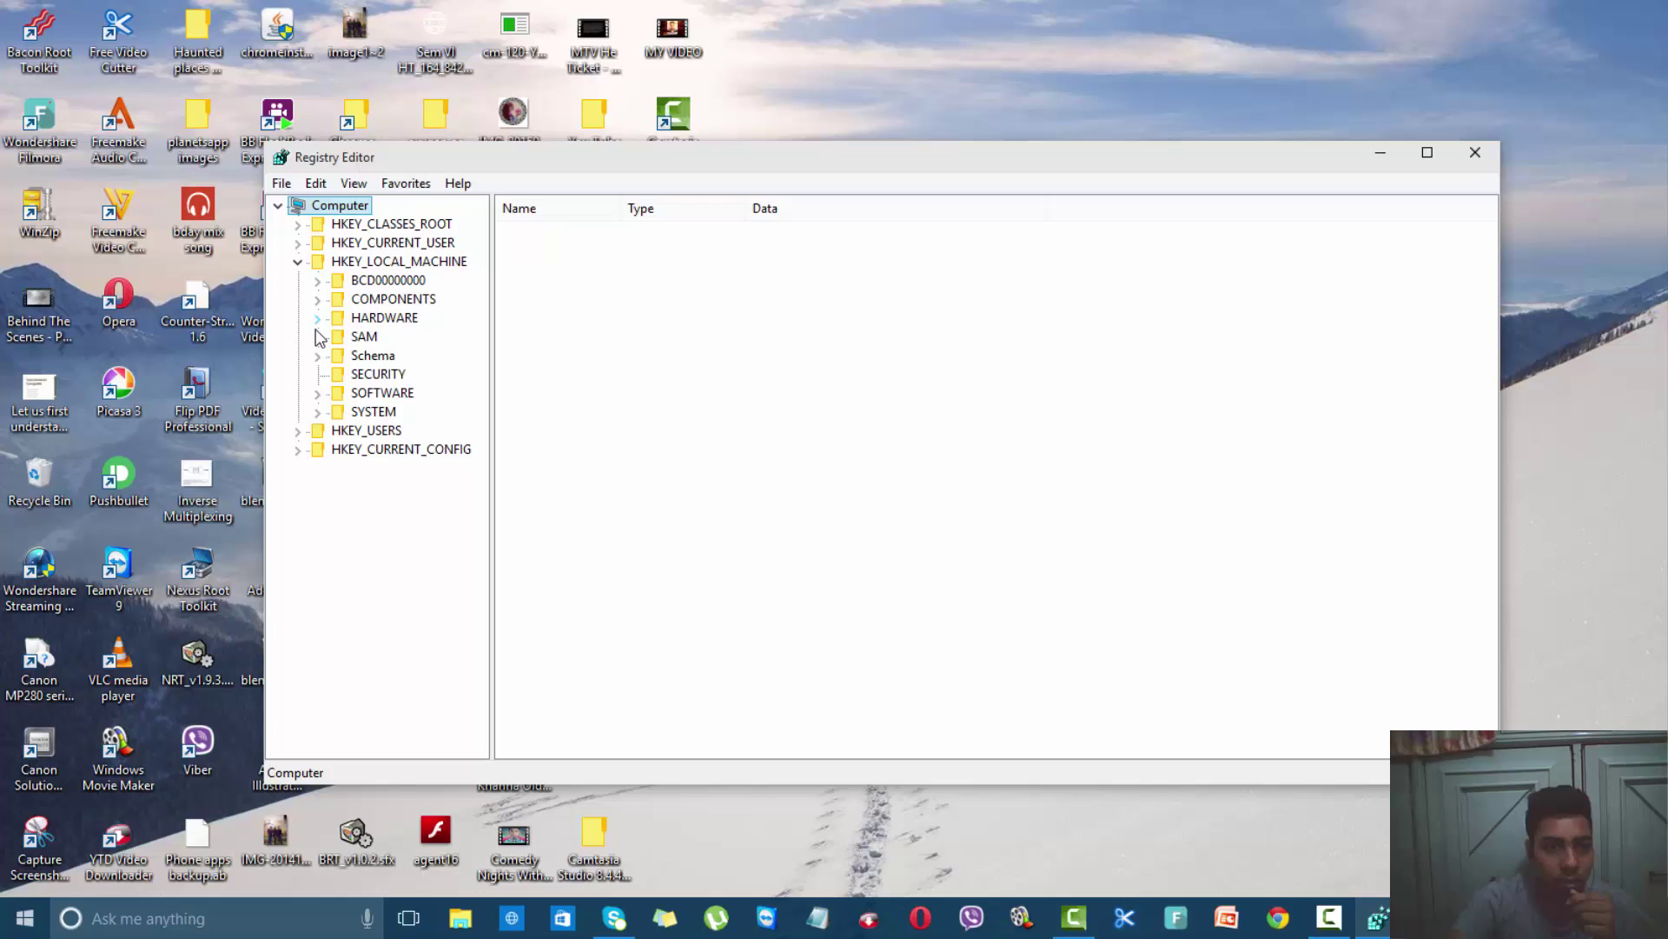
click(319, 395)
scroll(396, 590, down, 4)
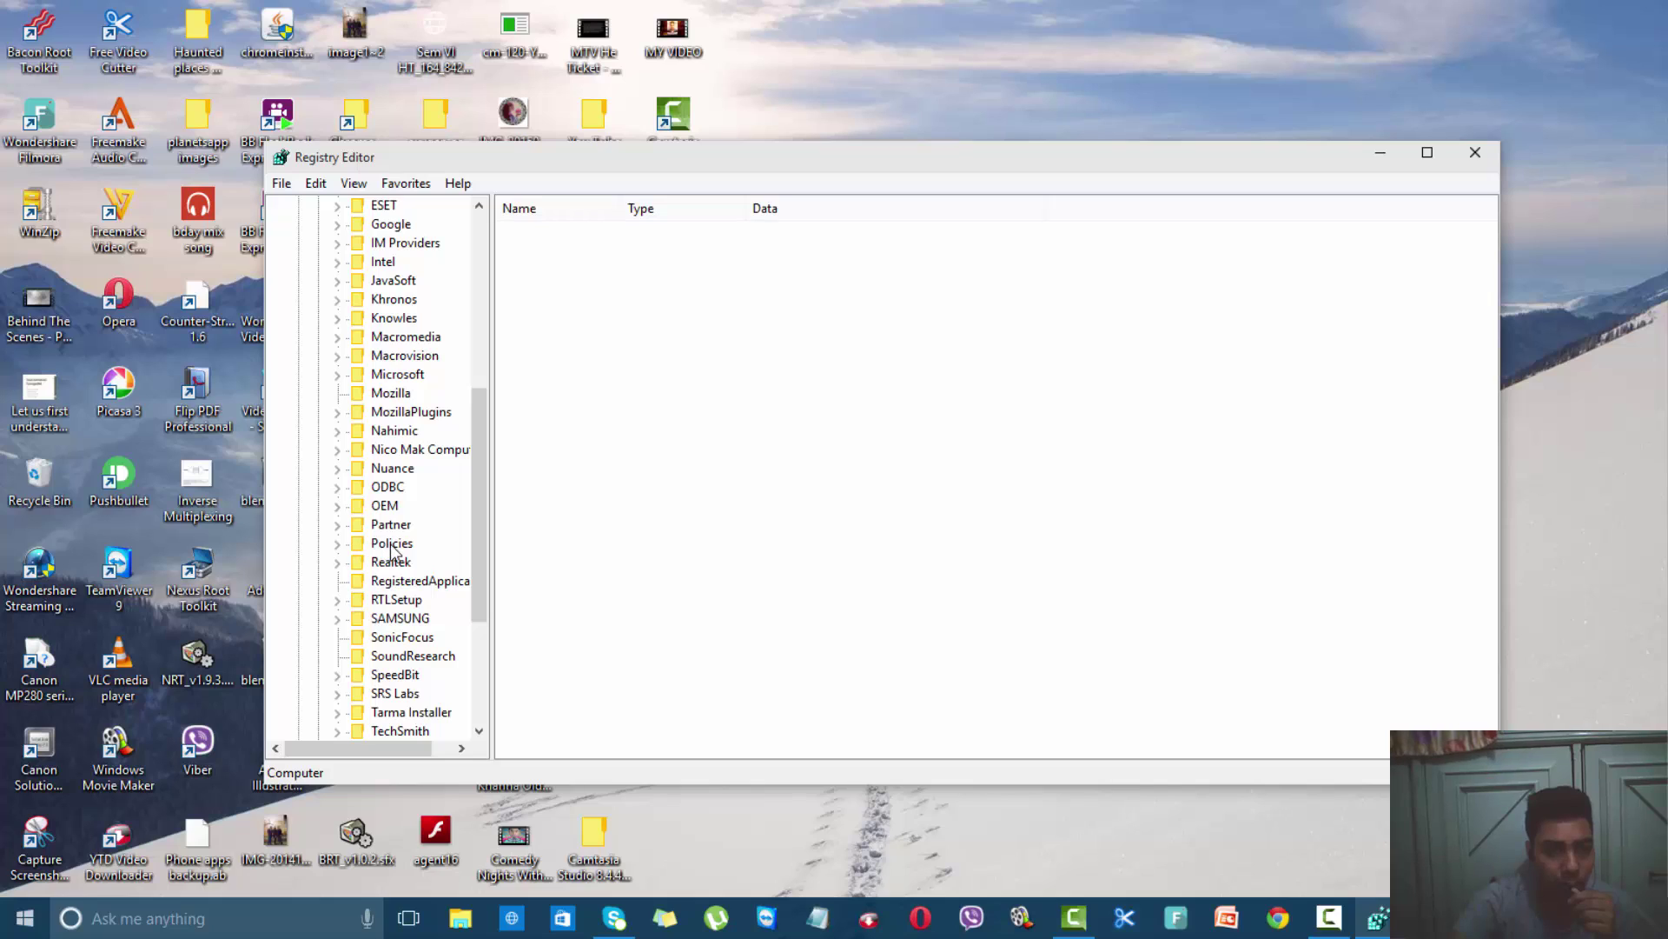
click(337, 545)
scroll(359, 591, down, 2)
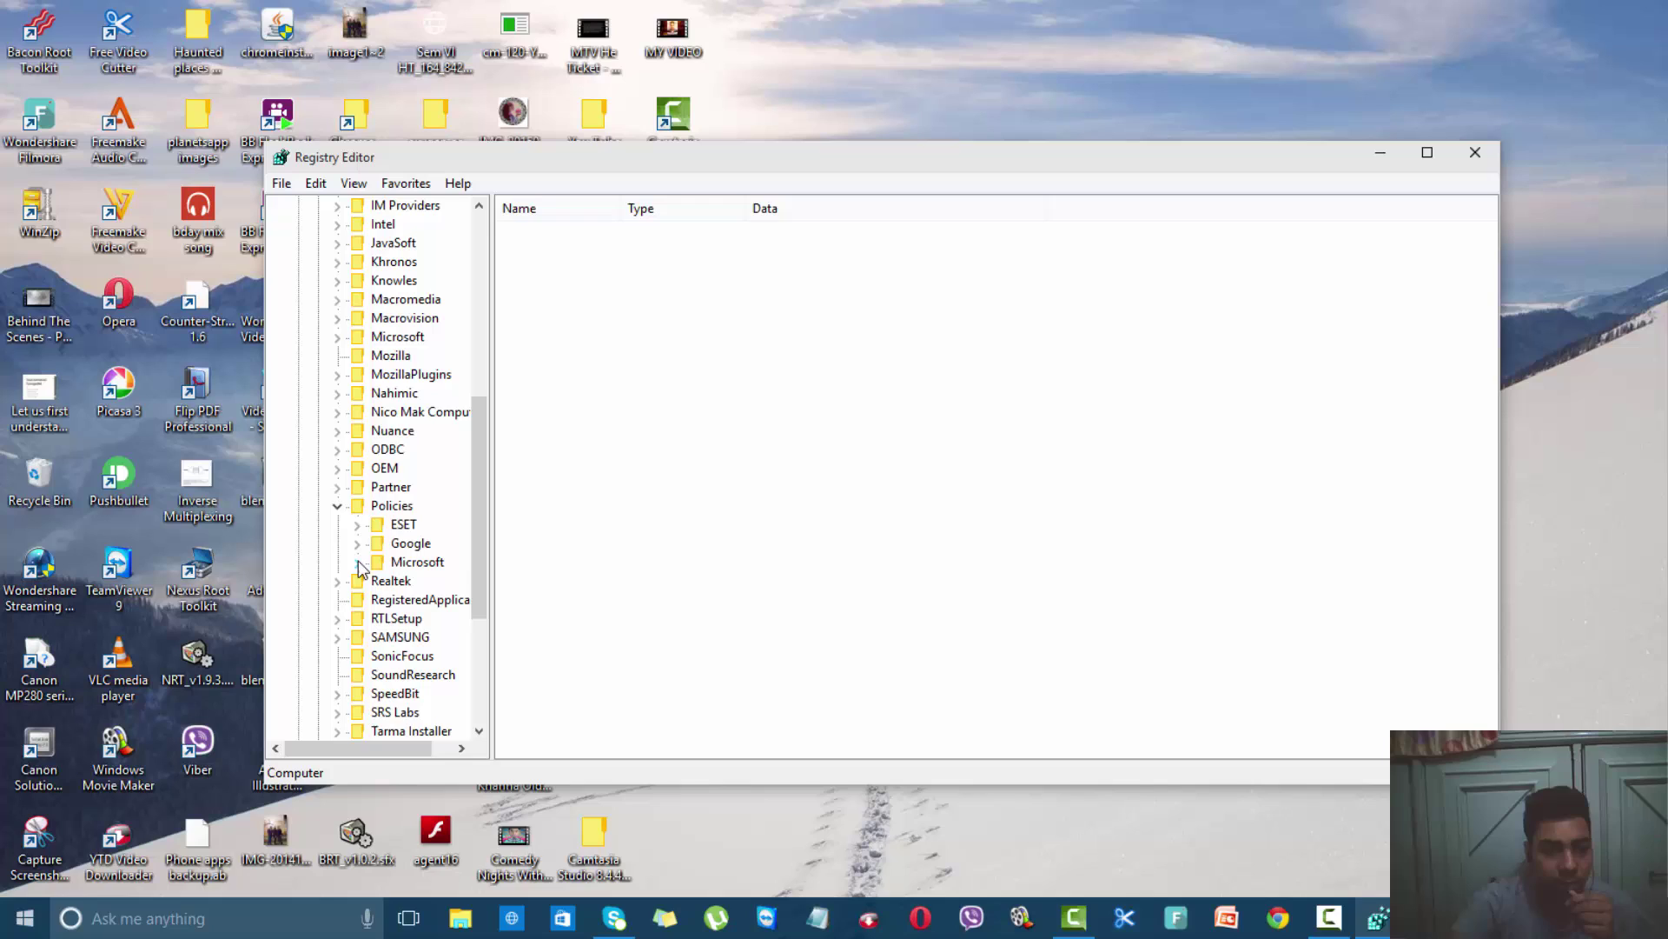
click(357, 544)
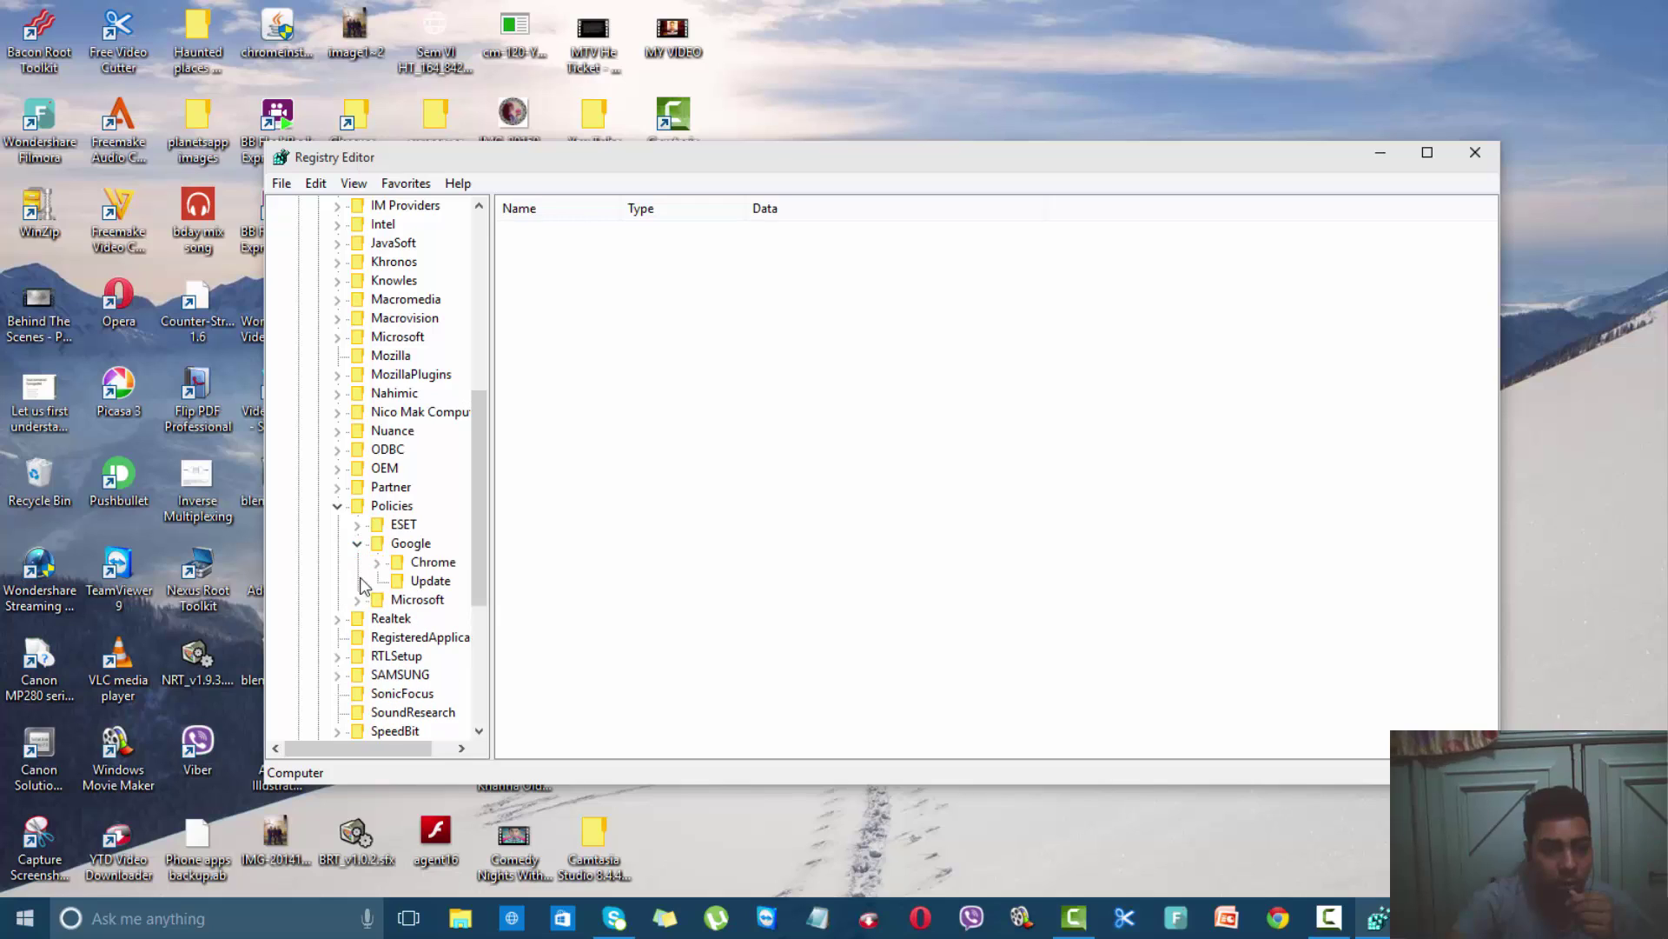
click(423, 582)
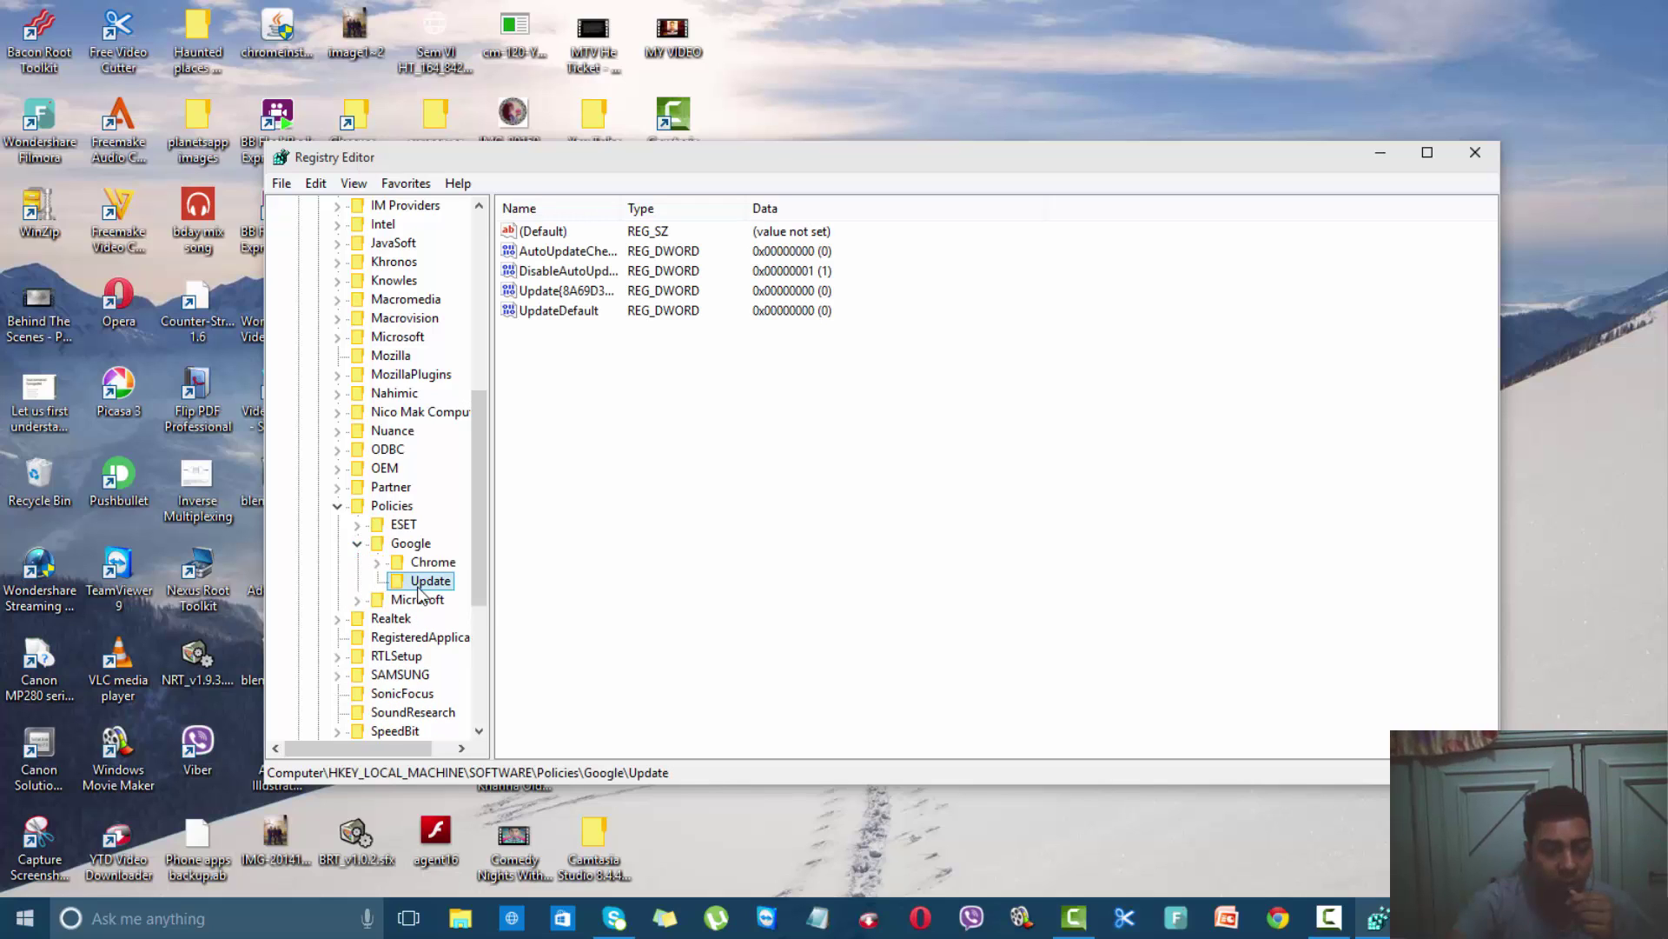
Change UpdateDefault's value data from 0 to 1
right_click(559, 315)
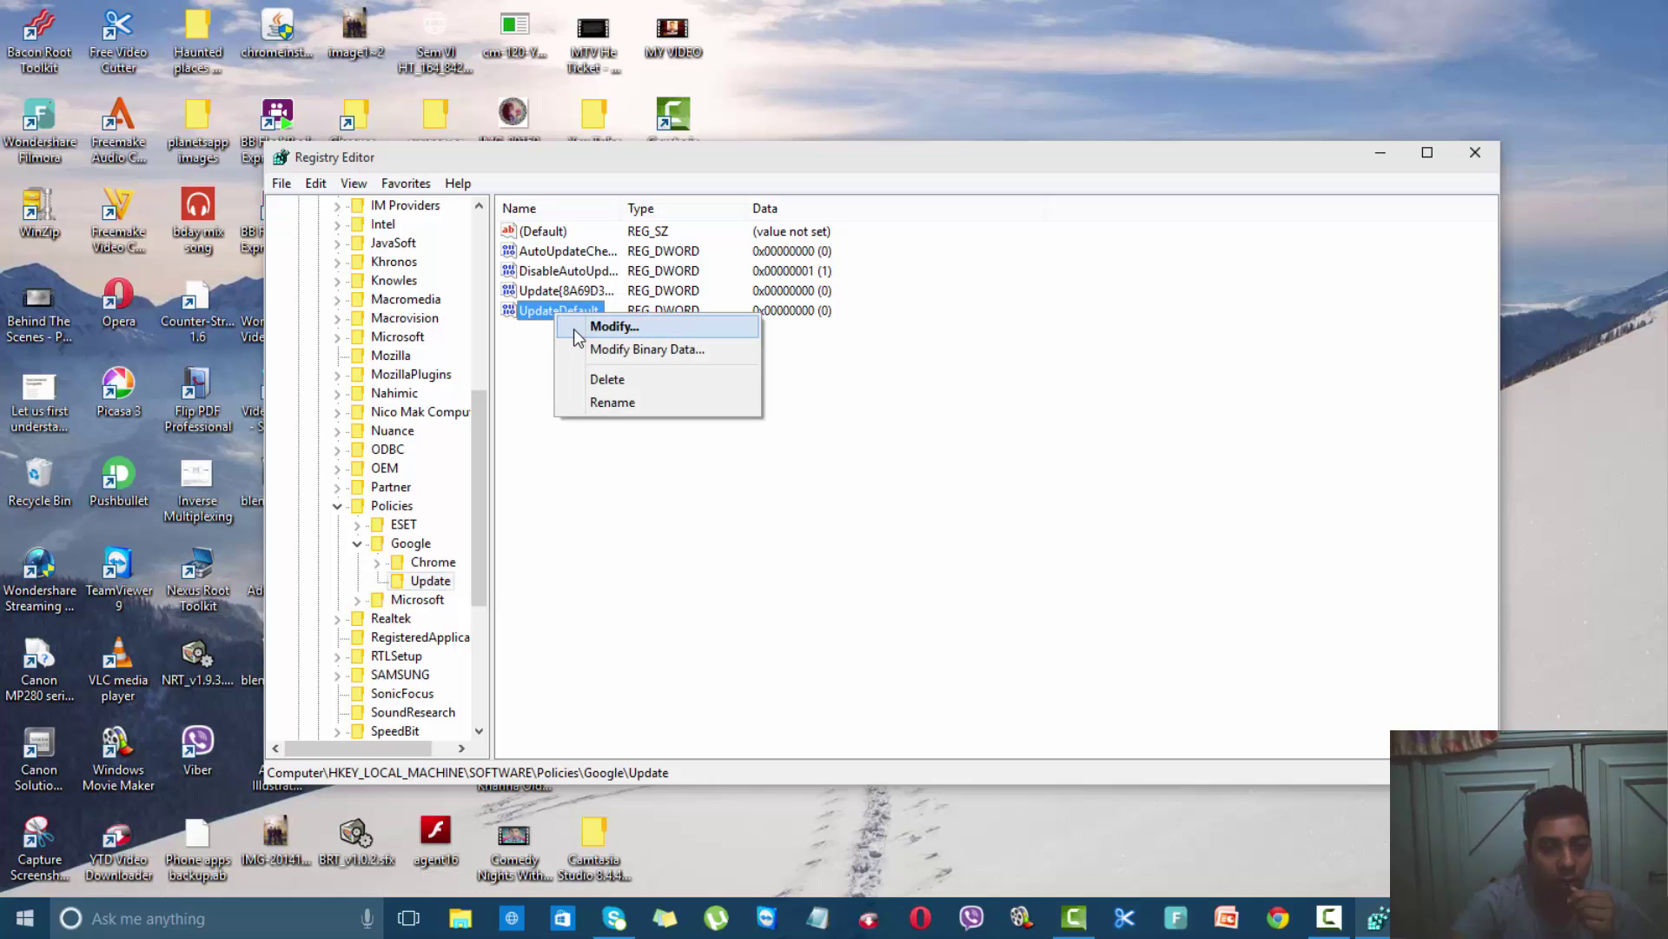
click(575, 328)
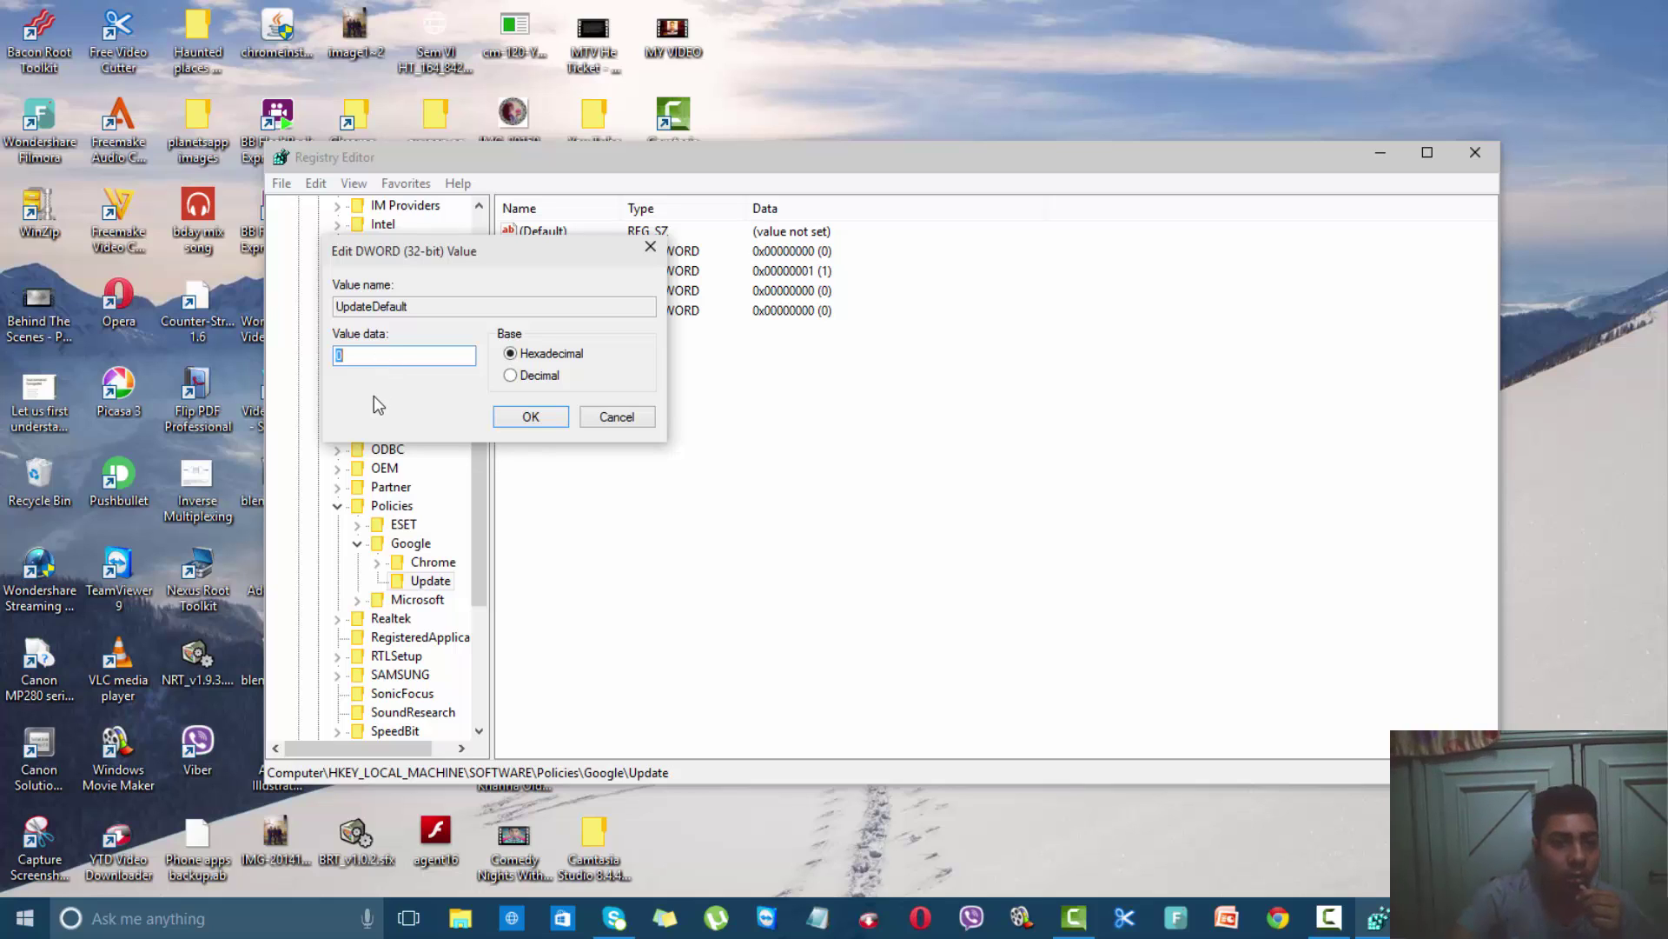
text(1)
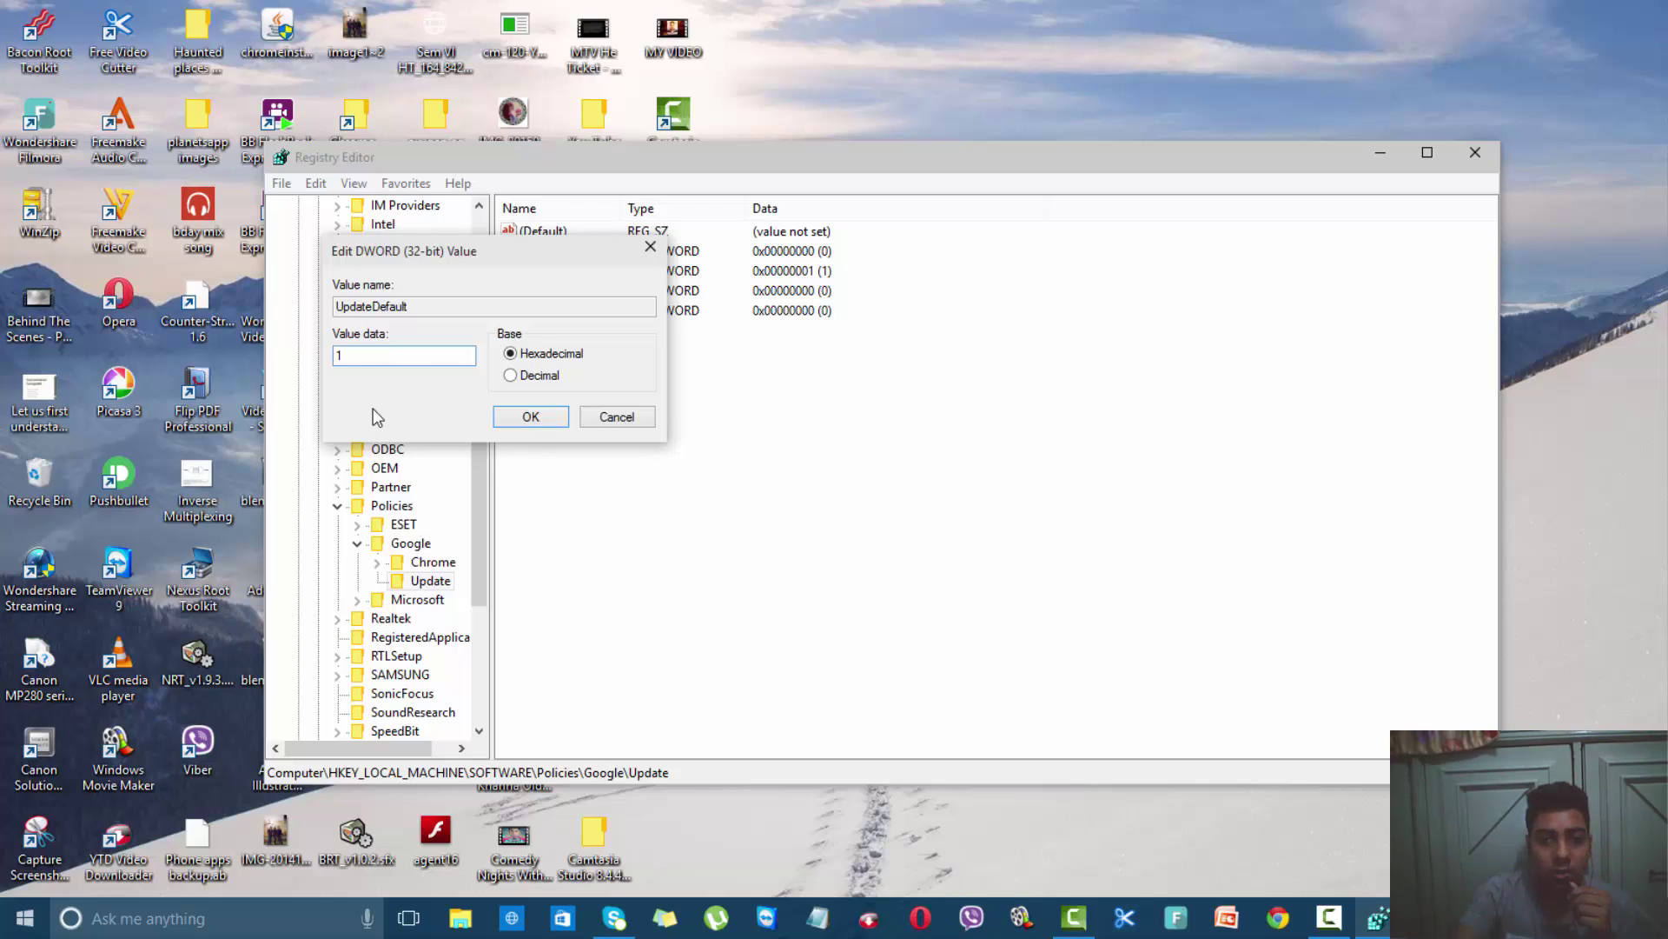
click(521, 417)
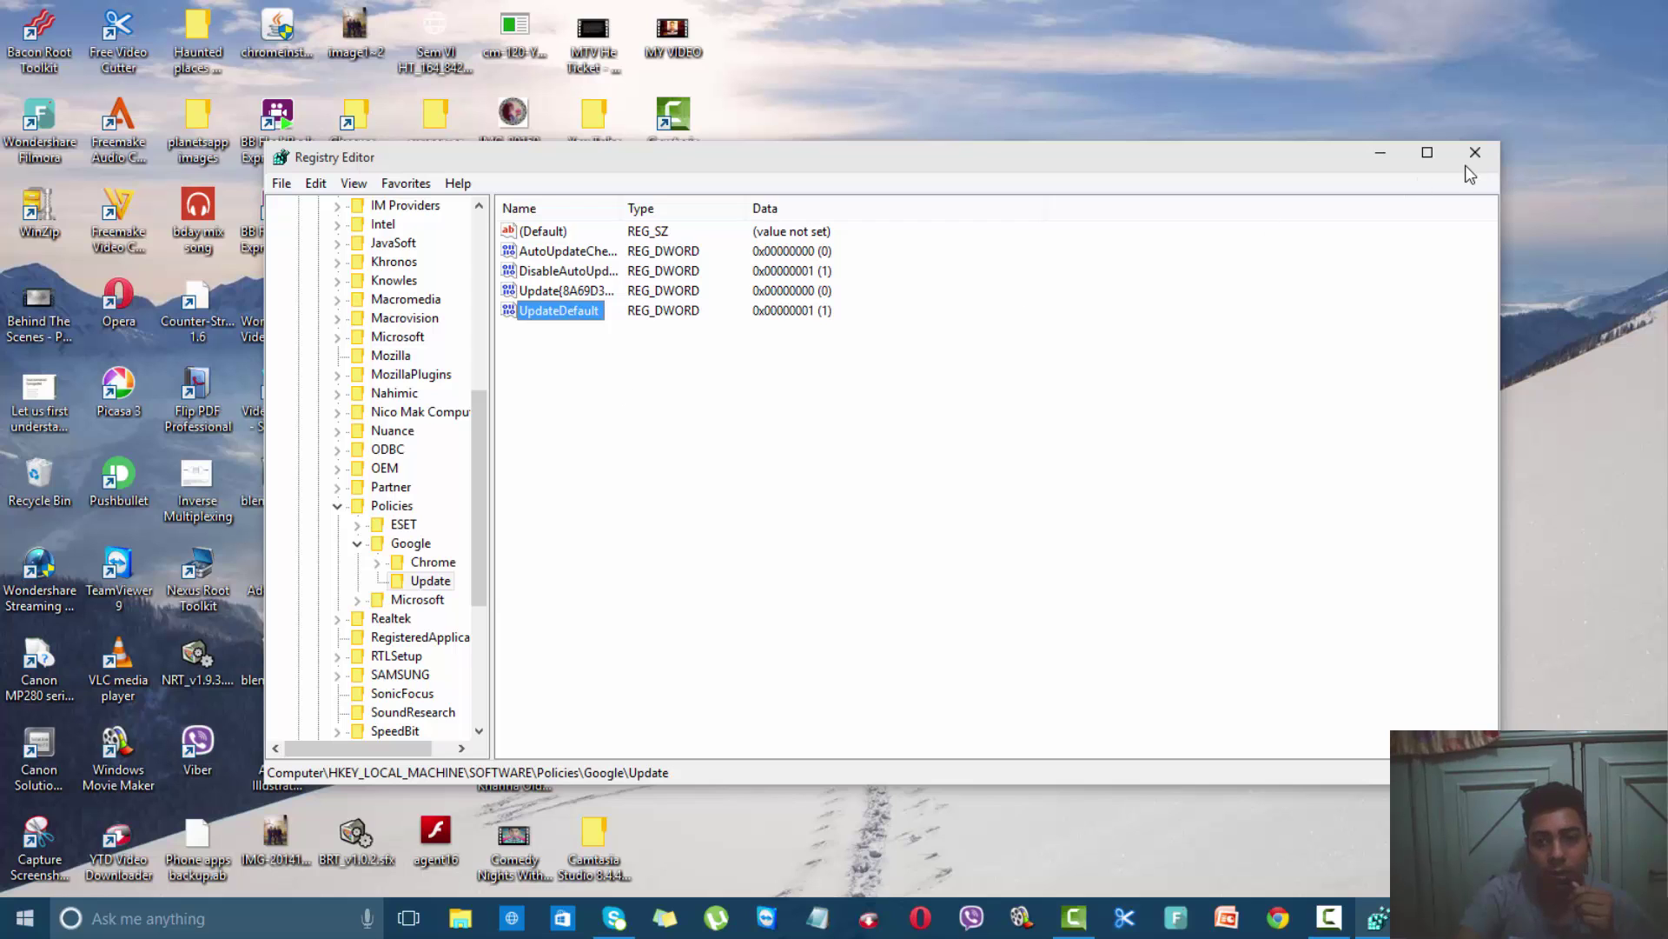
Close Registry Editor and refresh the desktop
click(1475, 154)
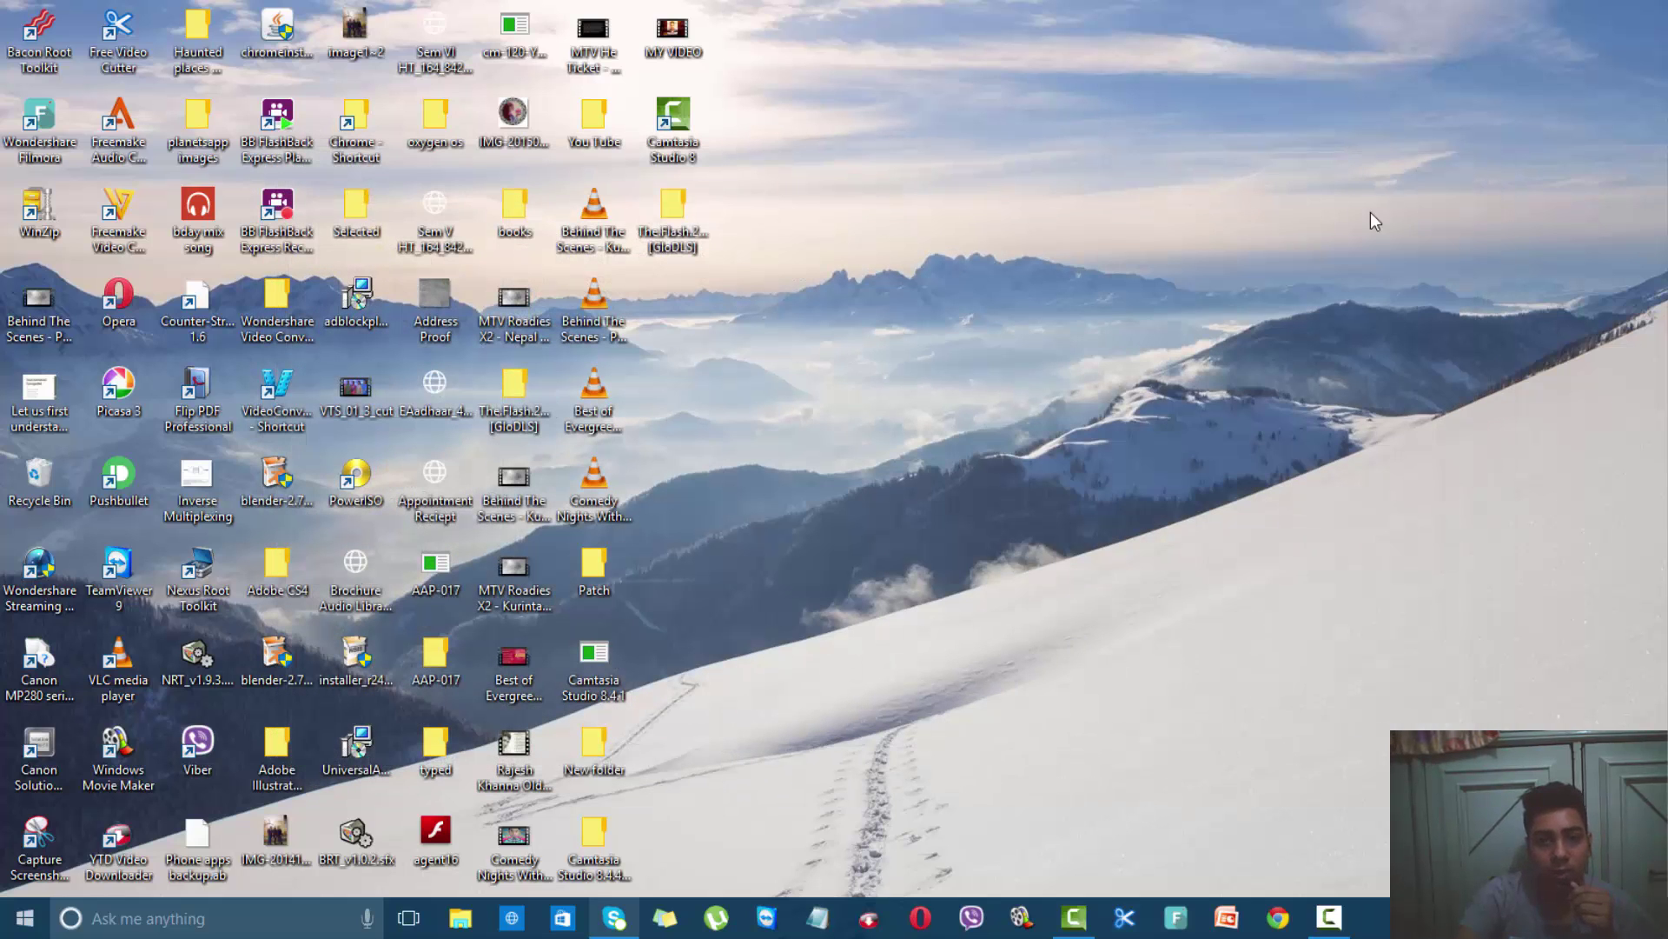
right_click(1058, 335)
click(1150, 399)
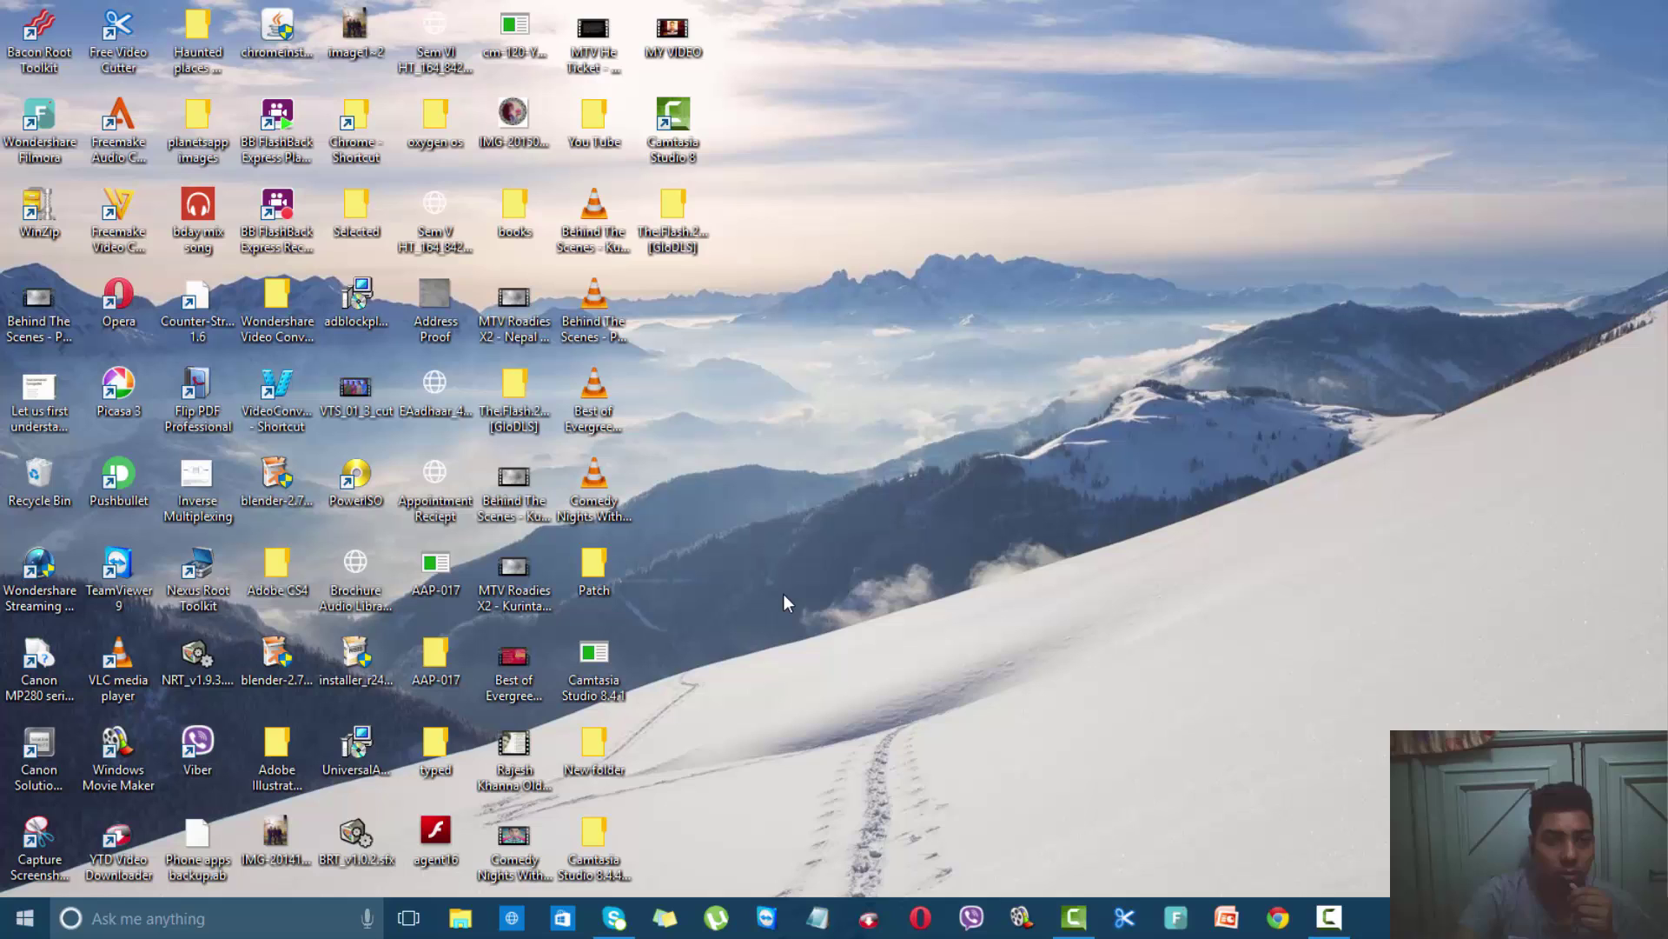
Relaunch Chrome and view About Google Chrome, now reporting it is up to date
double_click(353, 150)
double_click(271, 221)
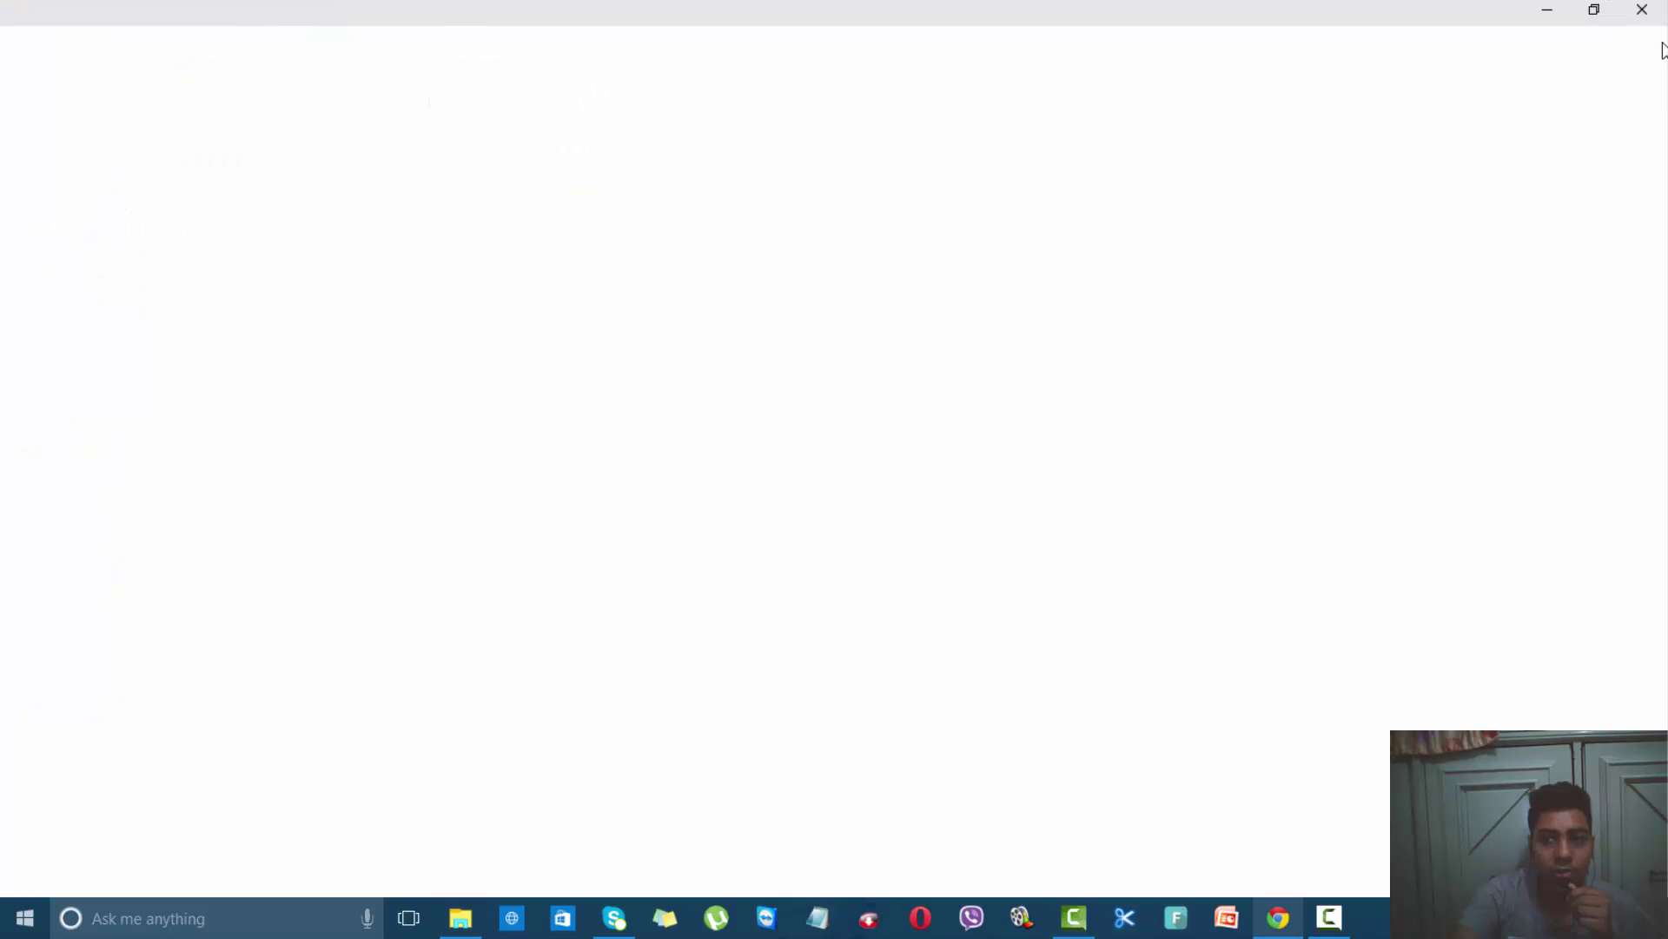
click(1657, 41)
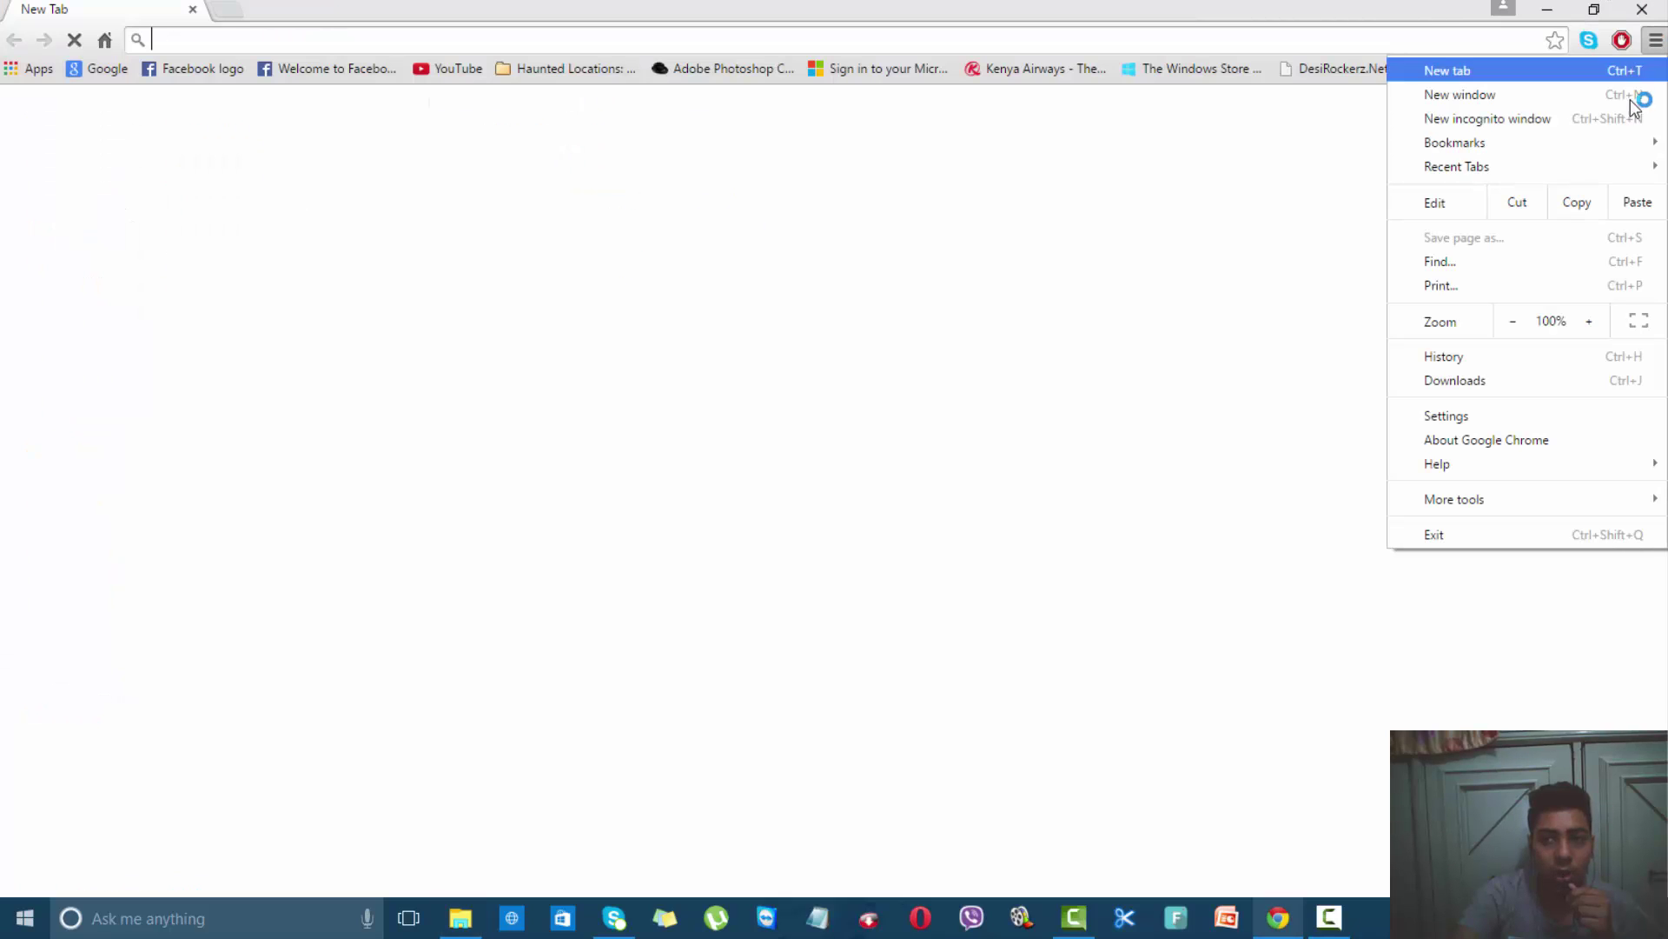
click(1507, 437)
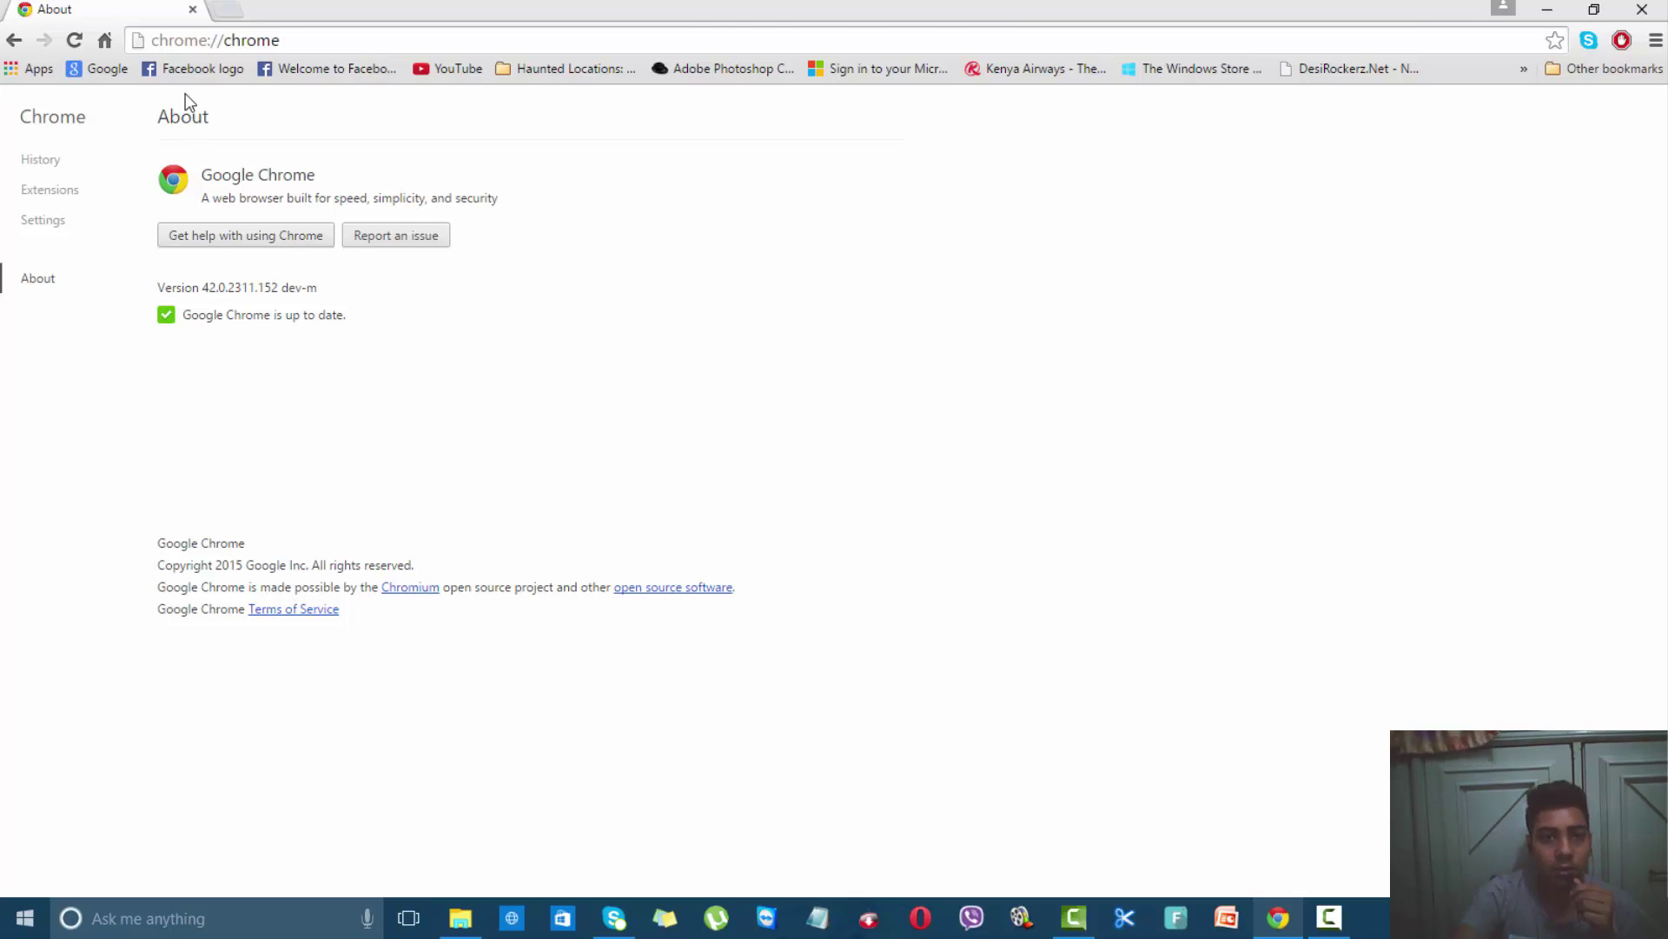
Close Chrome and clear the windows to show the Windows desktop
click(192, 12)
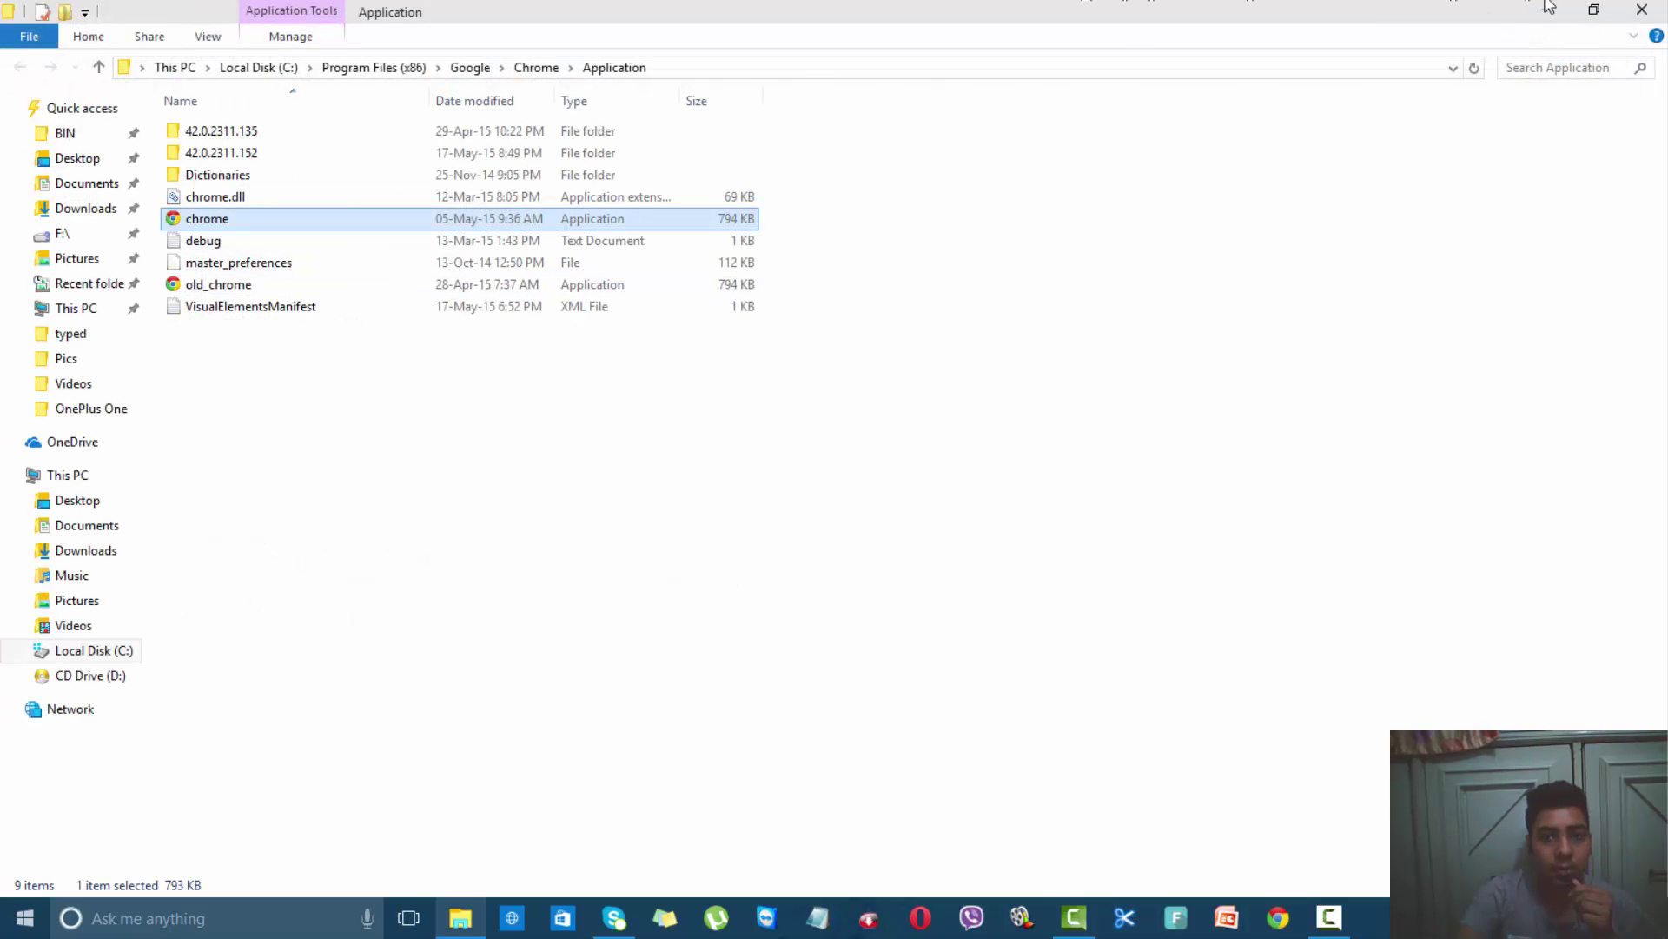
key(super+d)
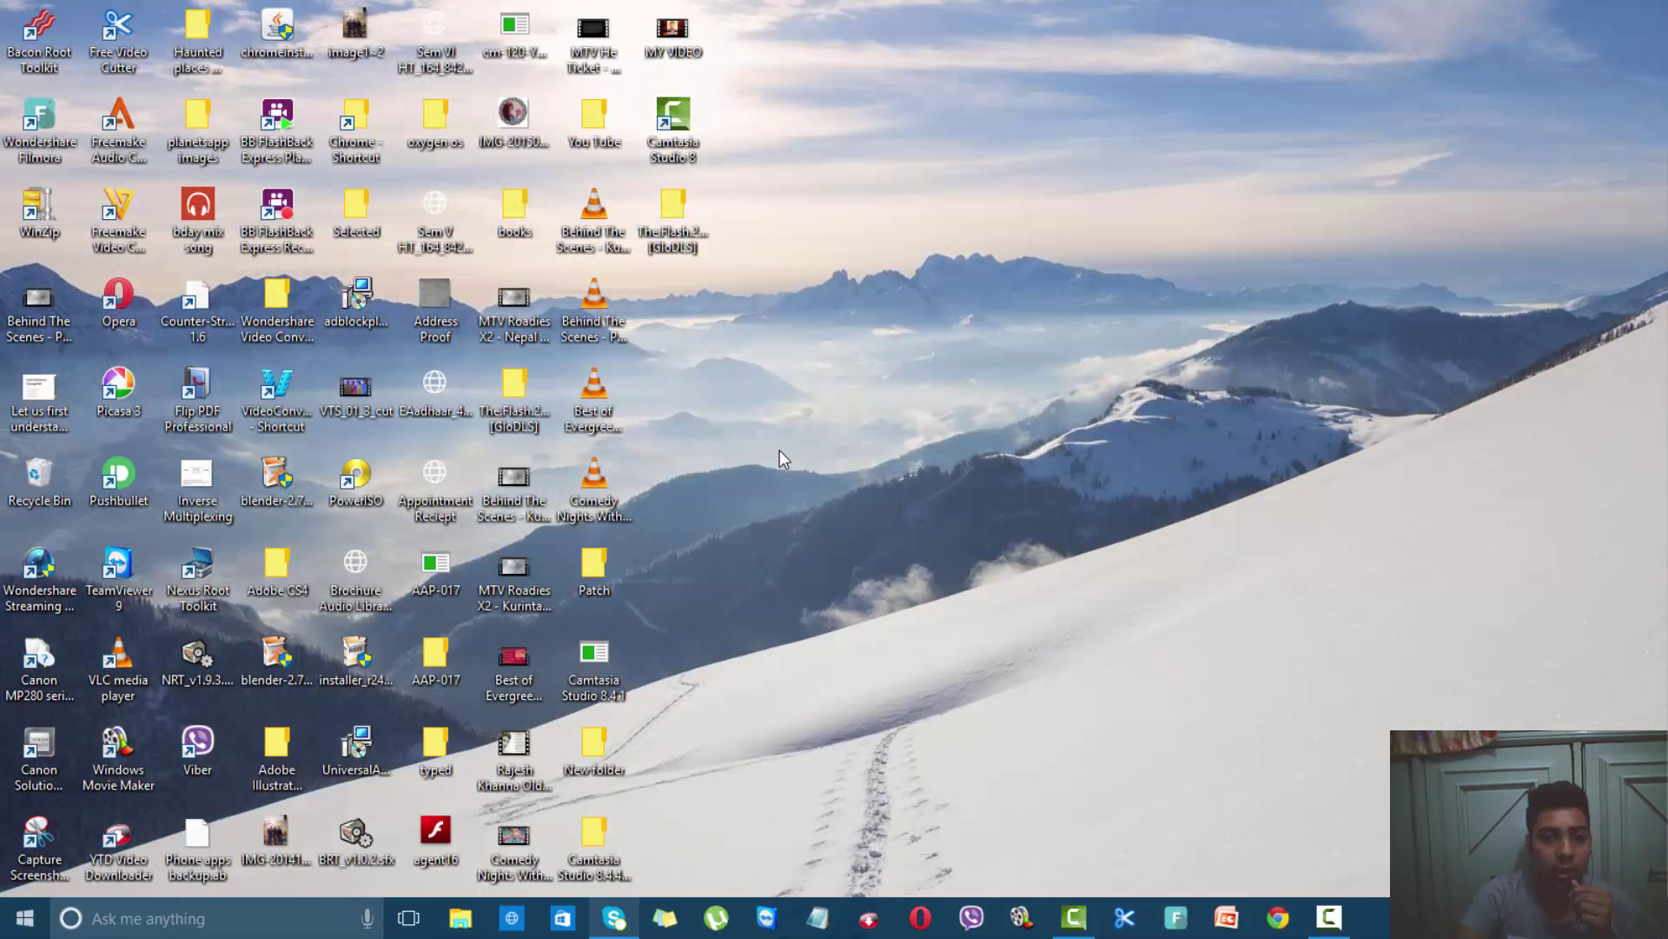